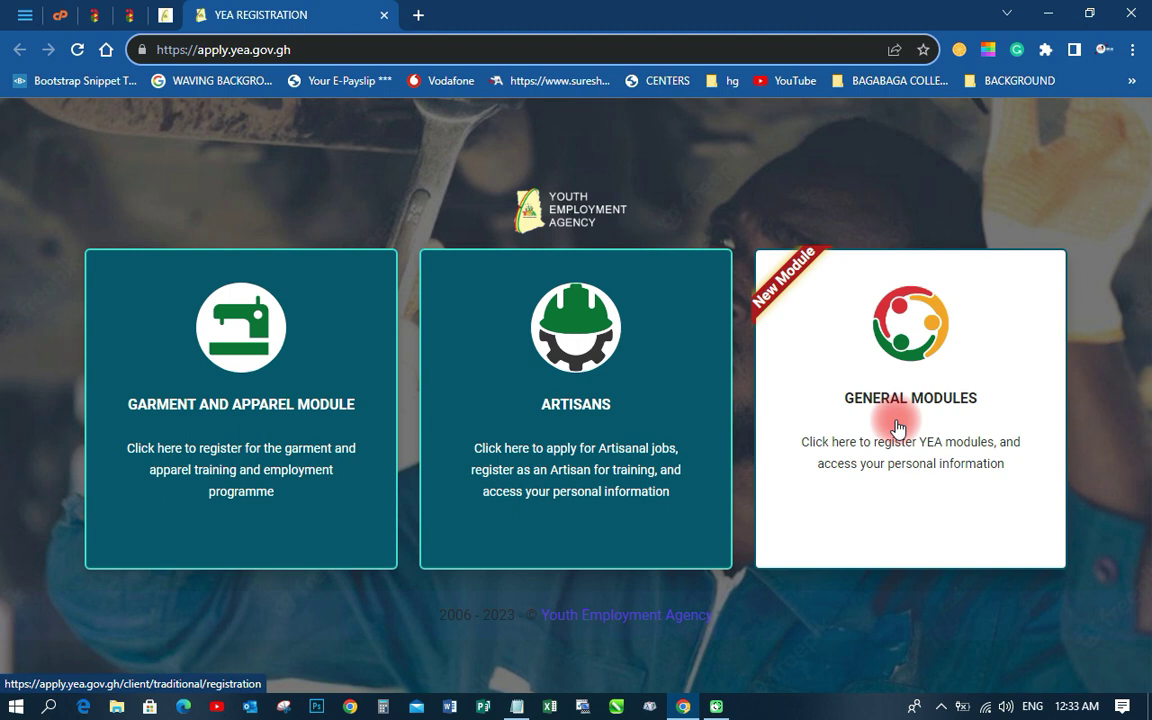
{"action": "key", "text": "alt+Tab"}
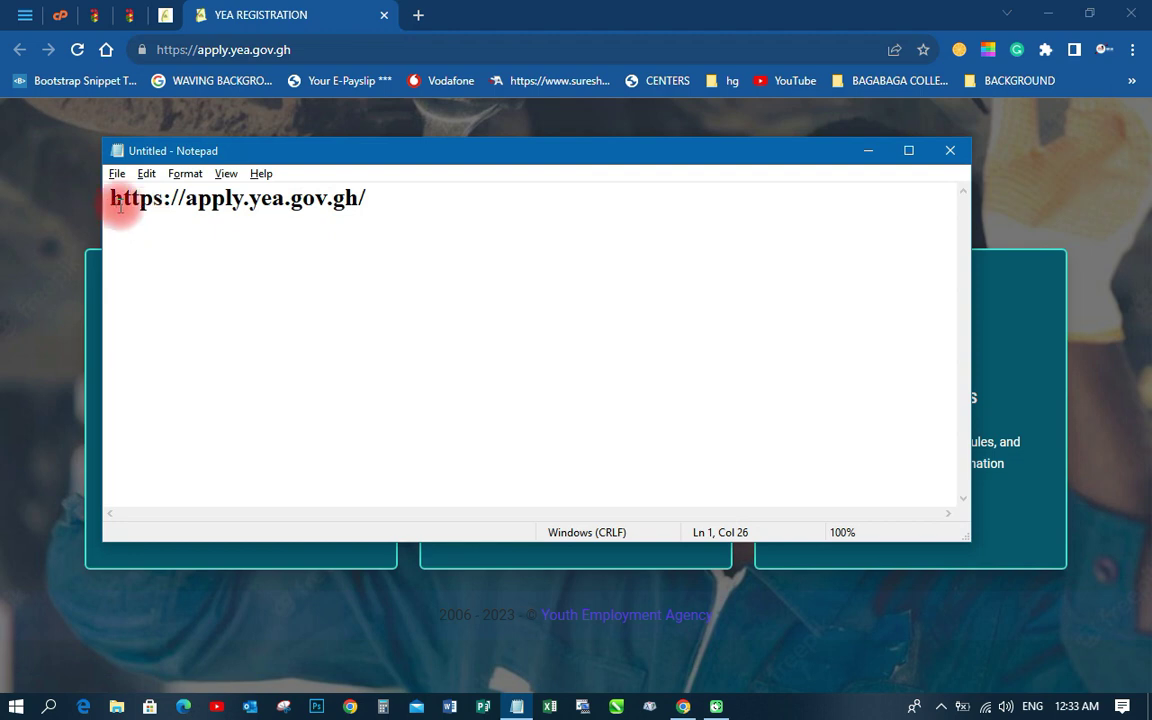
Step: Point out the portal URL in the note, then return to the browser
{"action": "left_click", "coordinate": [232, 205]}
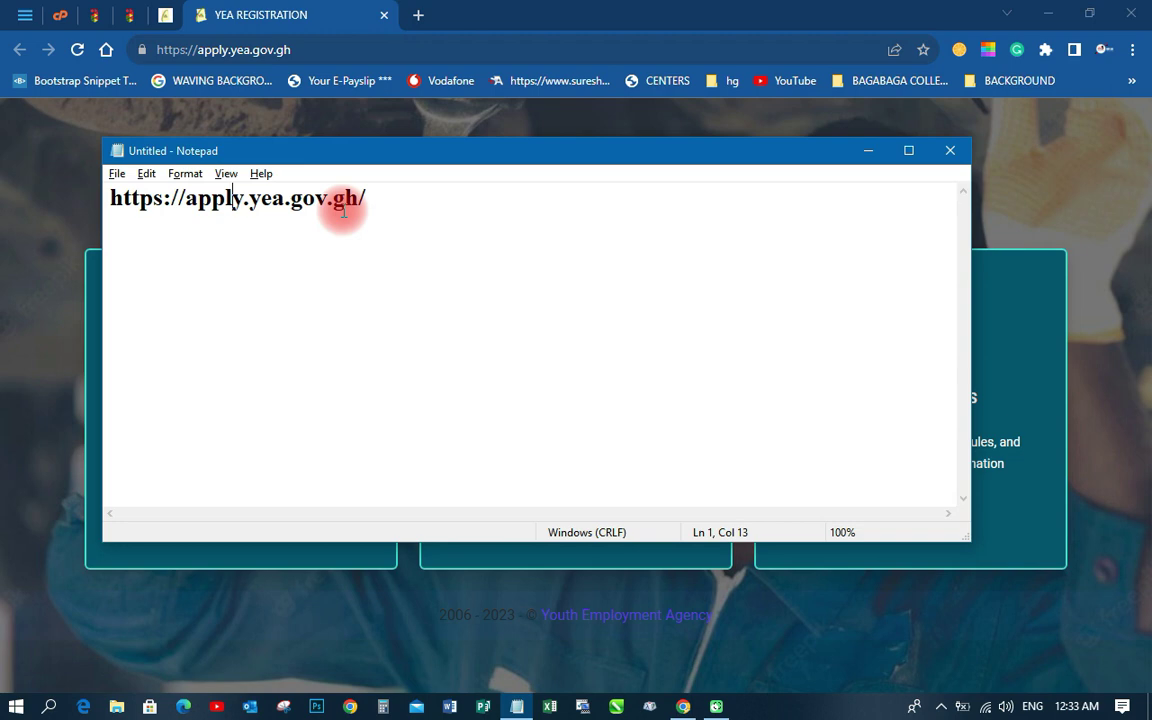
{"action": "key", "text": "alt+Tab"}
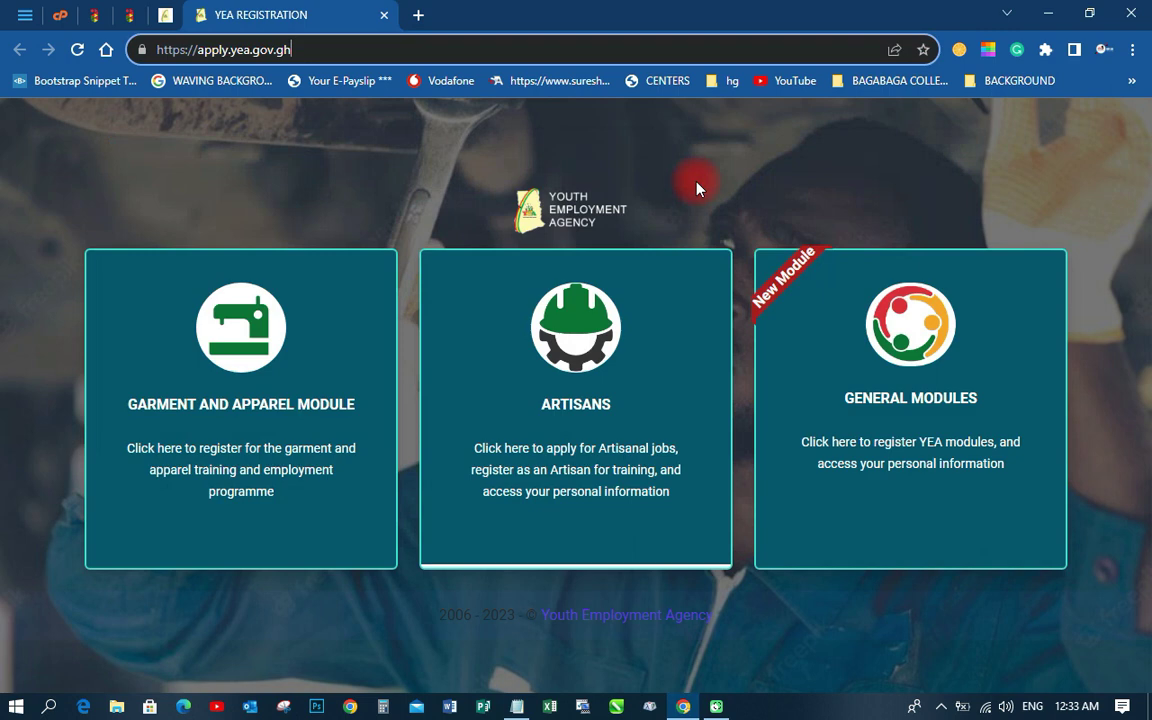
Step: Open the General Modules section from the YEA landing page
{"action": "left_click", "coordinate": [842, 343]}
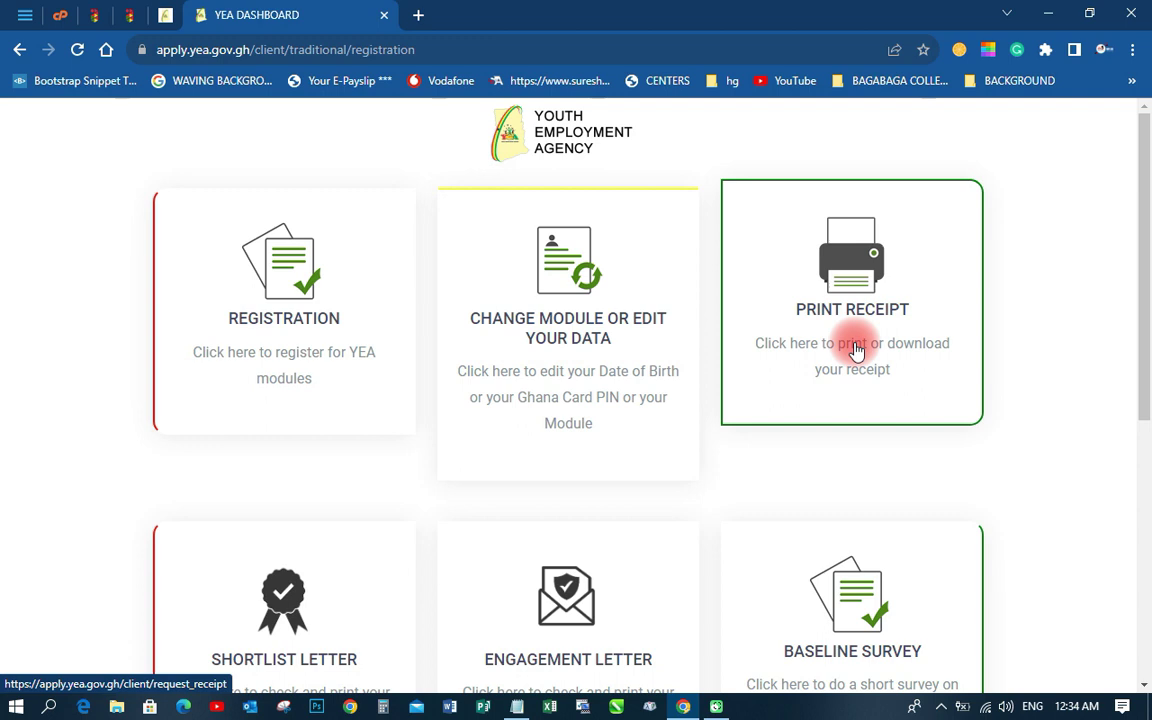
{"action": "scroll", "coordinate": [322, 588], "scroll_direction": "down", "scroll_amount": 1}
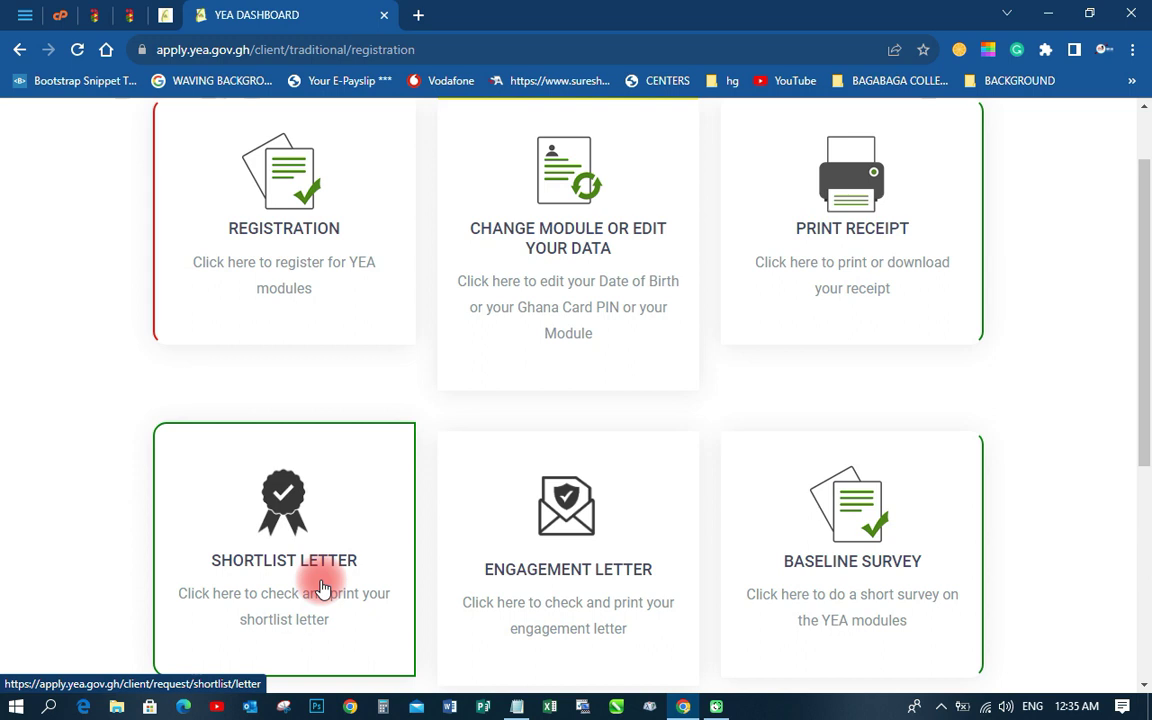
{"action": "scroll", "coordinate": [878, 414], "scroll_direction": "down", "scroll_amount": 2}
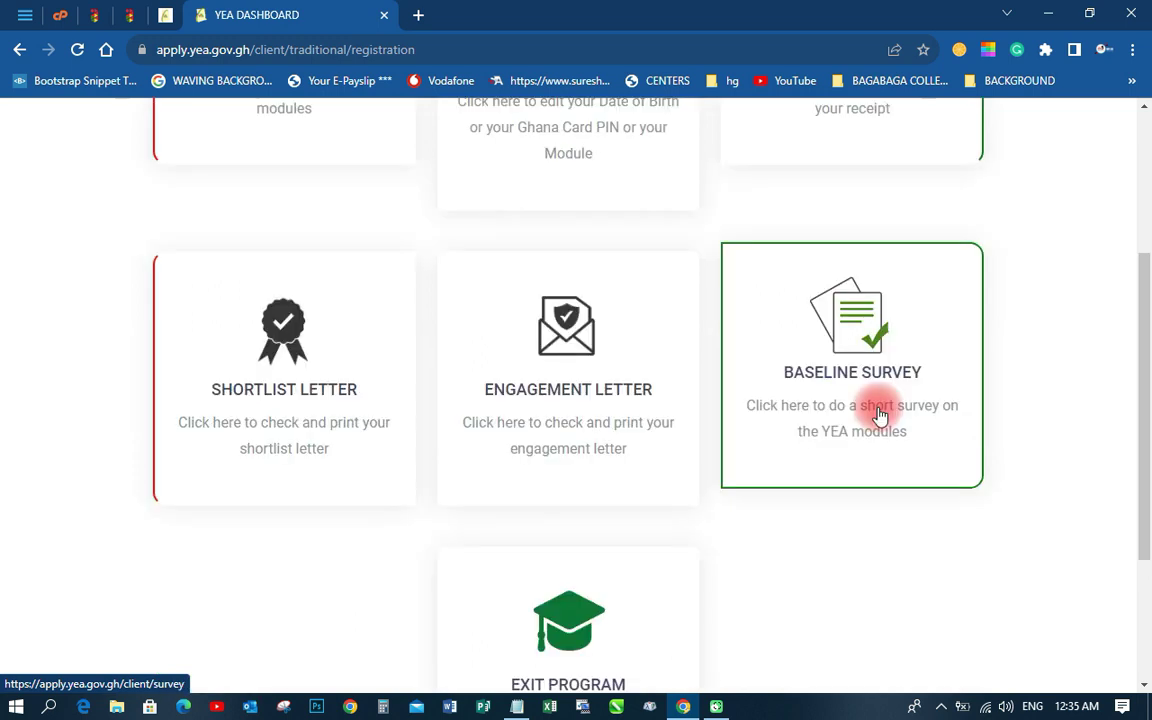
{"action": "left_click", "coordinate": [878, 414]}
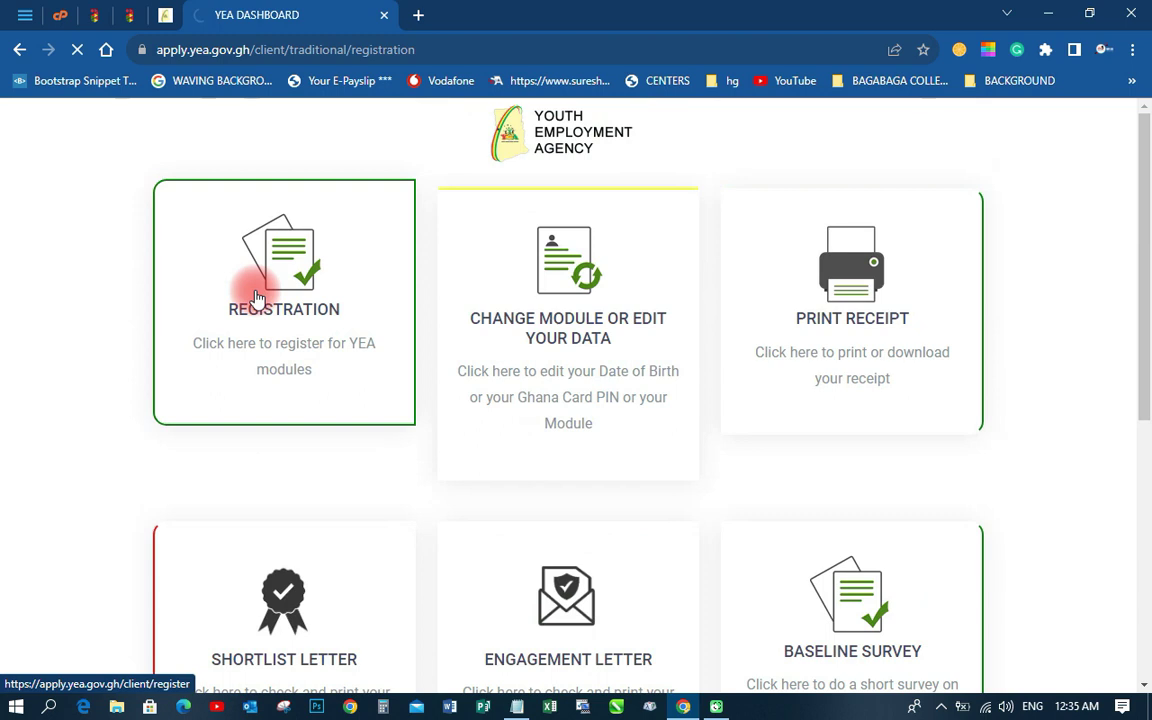
Step: Open the Registration form and enter the applicant's first and last names
{"action": "left_click", "coordinate": [256, 296]}
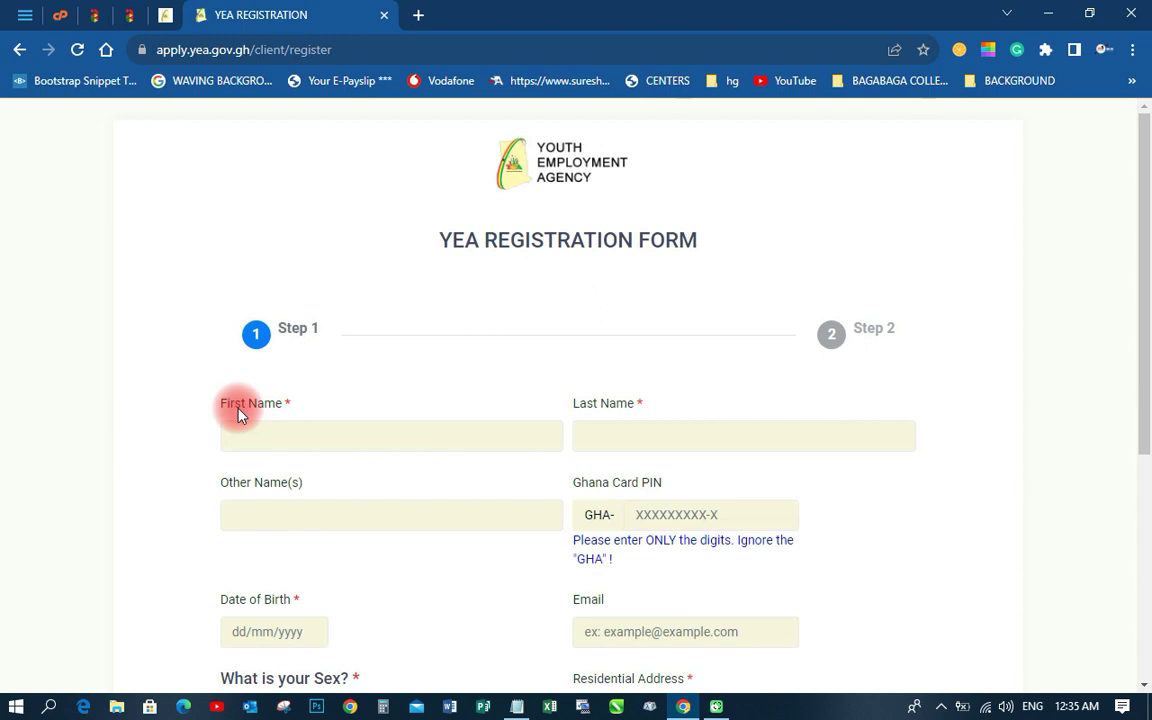
{"action": "left_click", "coordinate": [233, 433]}
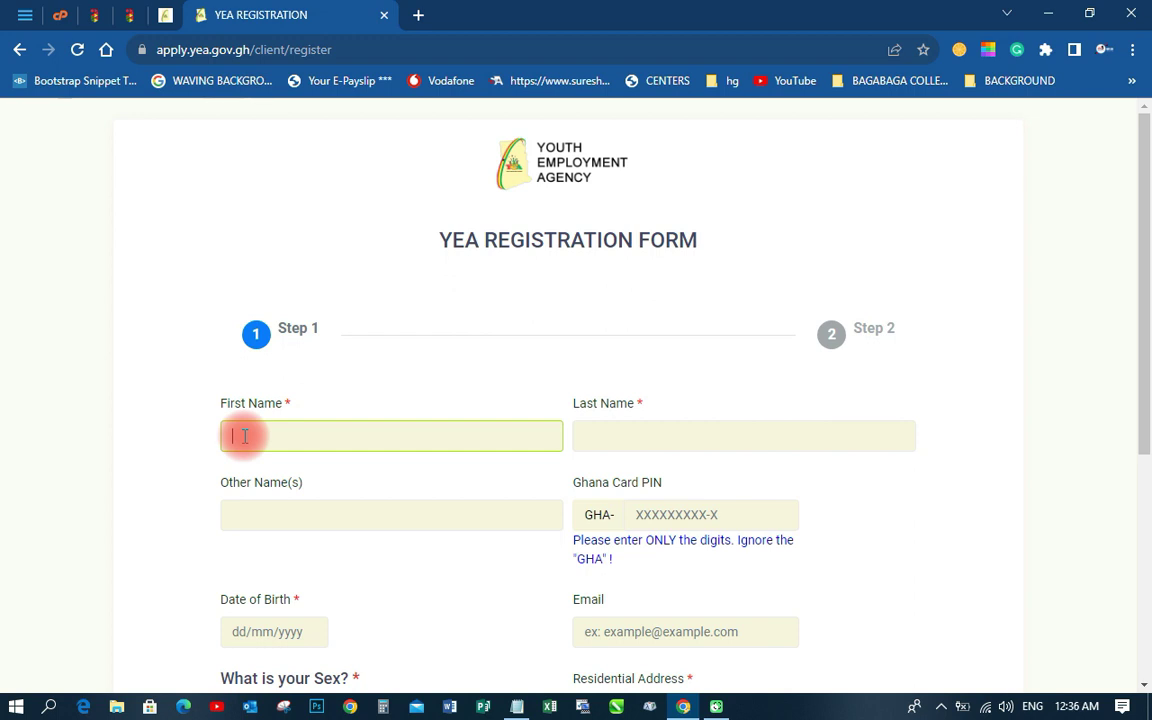
{"action": "left_click", "coordinate": [641, 425]}
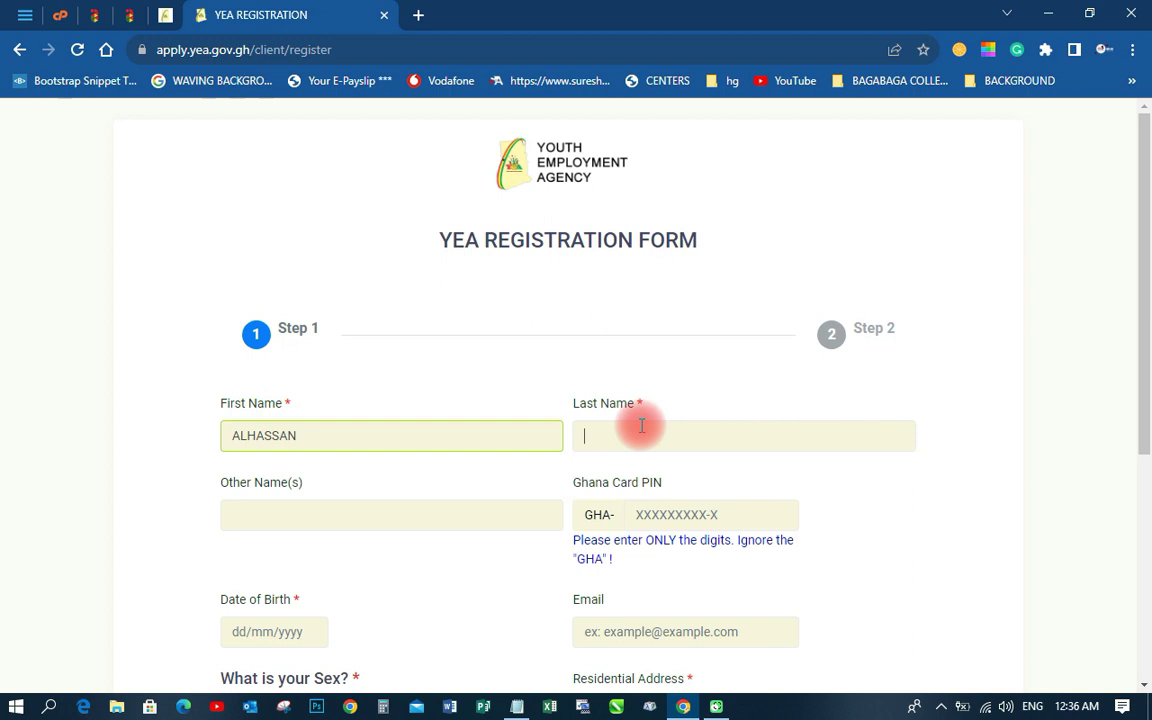
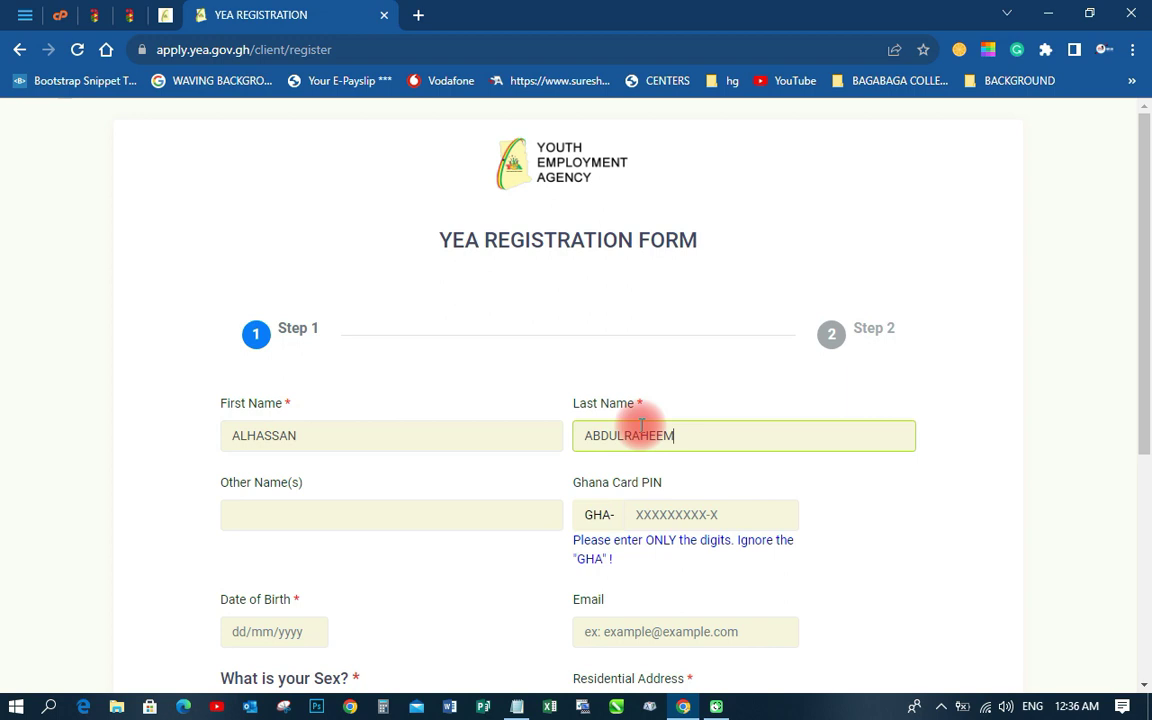
Step: Go to the Ghana Card PIN field and select its GHA- prefix
{"action": "scroll", "coordinate": [641, 425], "scroll_direction": "down", "scroll_amount": 2}
{"action": "scroll", "coordinate": [638, 437], "scroll_direction": "up", "scroll_amount": 1}
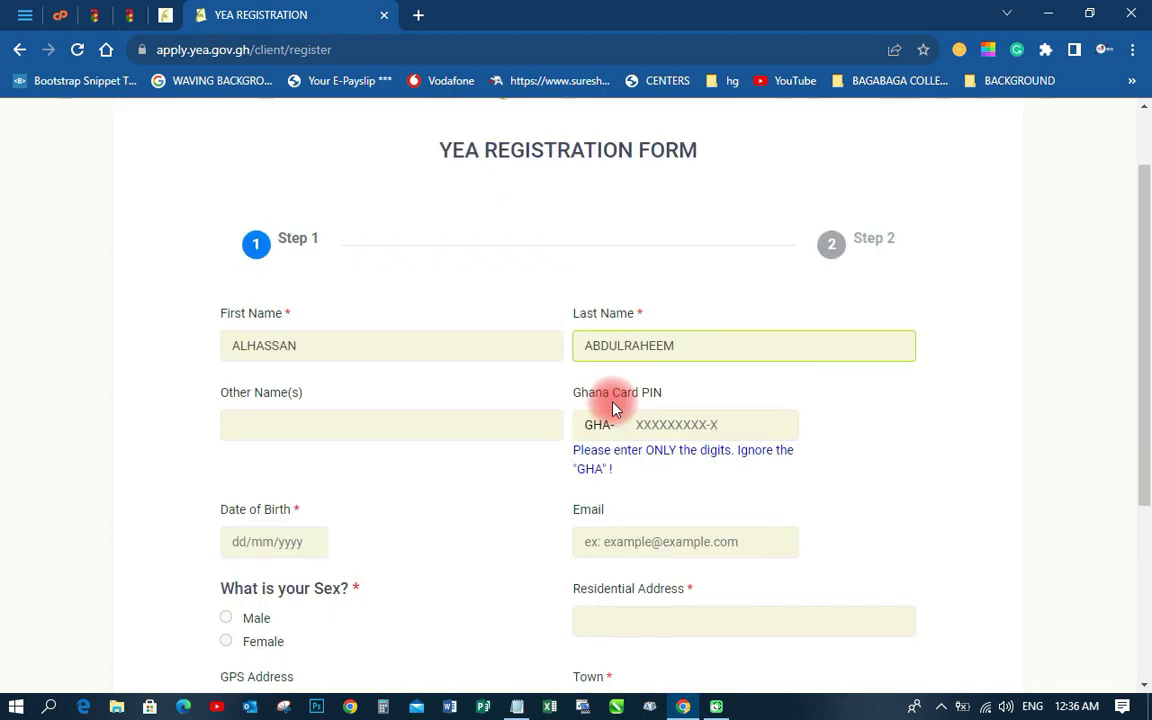
{"action": "left_click", "coordinate": [614, 409]}
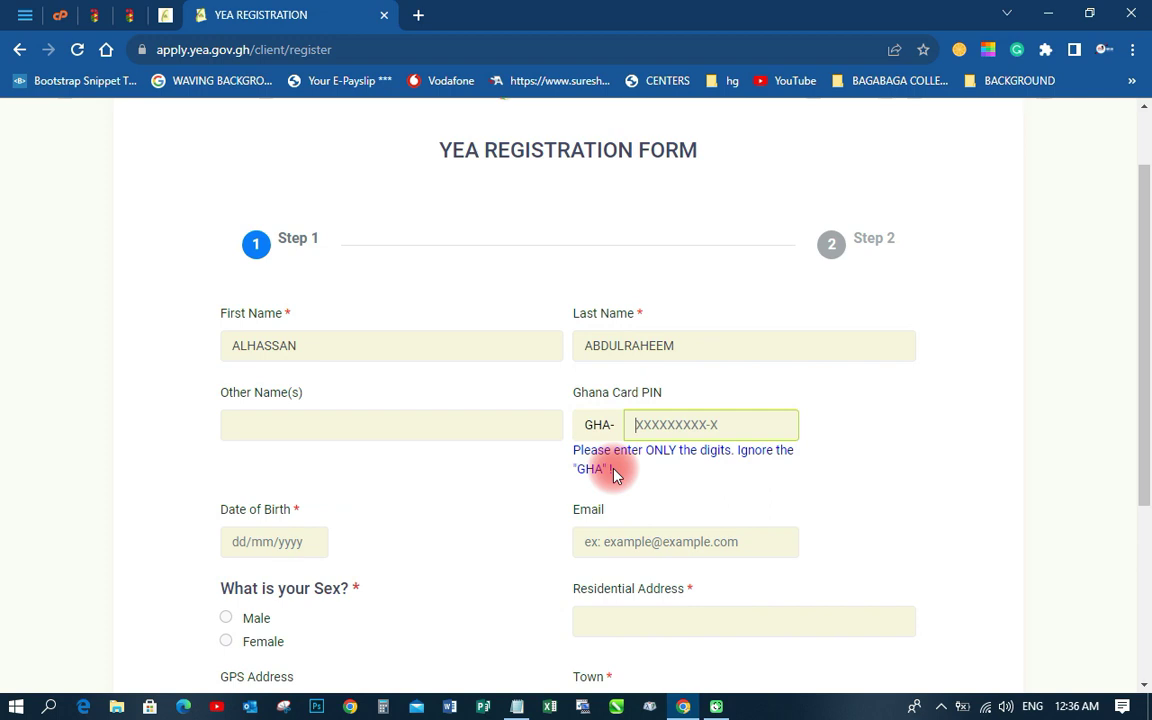
{"action": "left_click_drag", "start_coordinate": [581, 425], "coordinate": [755, 425]}
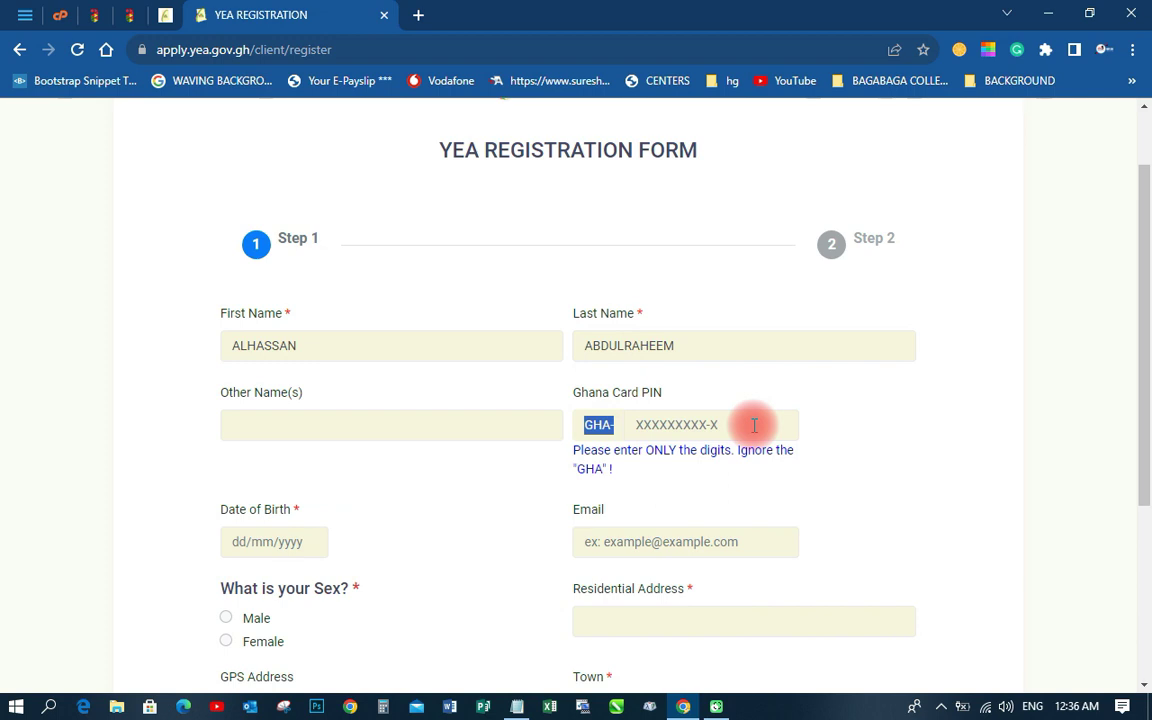
Step: Enter the applicant's date of birth in dd/mm/yyyy format
{"action": "scroll", "coordinate": [500, 400], "scroll_direction": "down", "scroll_amount": 2}
{"action": "left_click", "coordinate": [255, 363]}
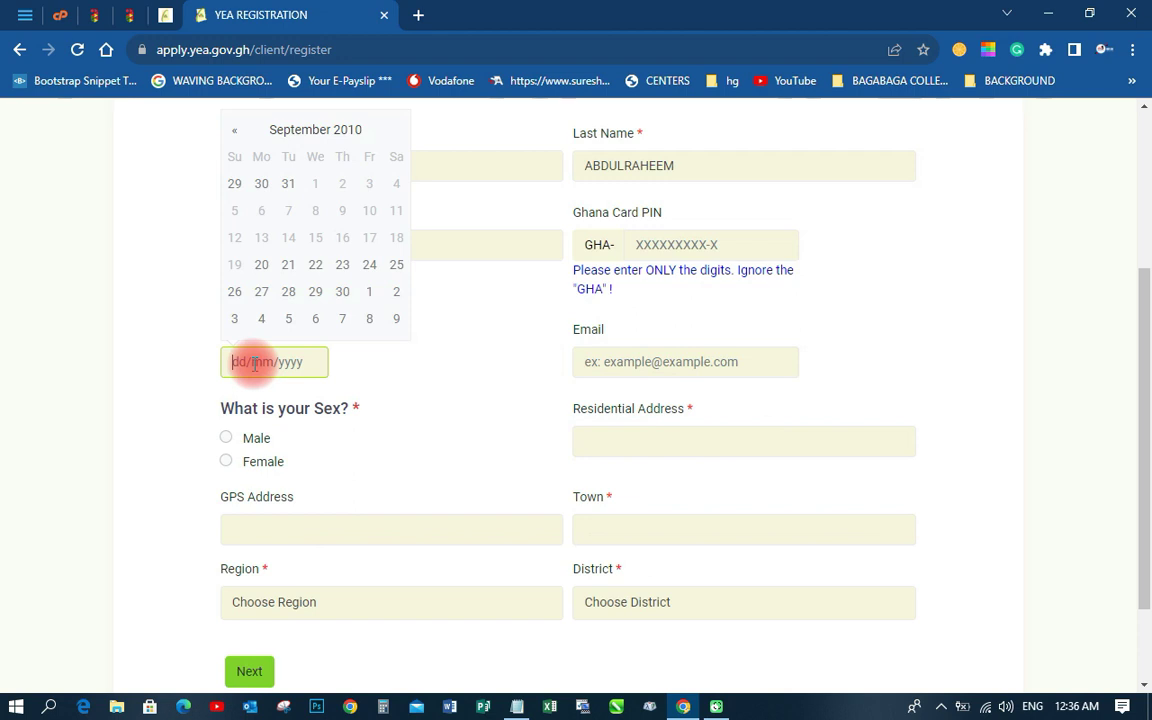
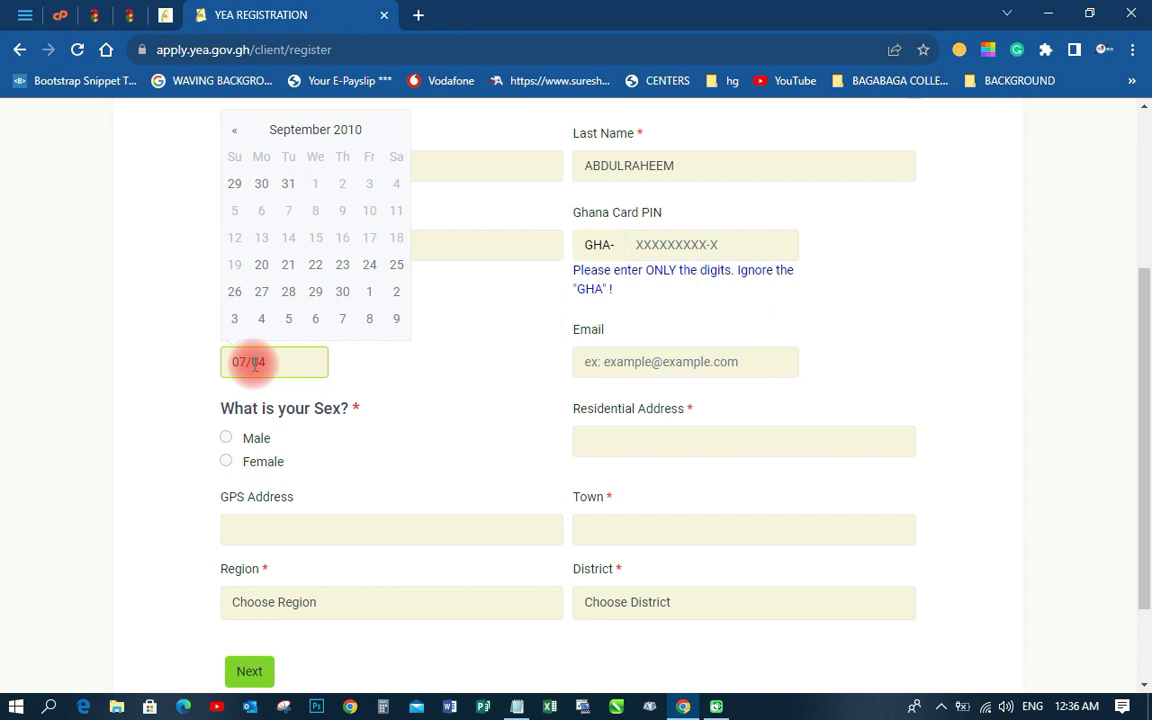
{"action": "left_click", "coordinate": [619, 362]}
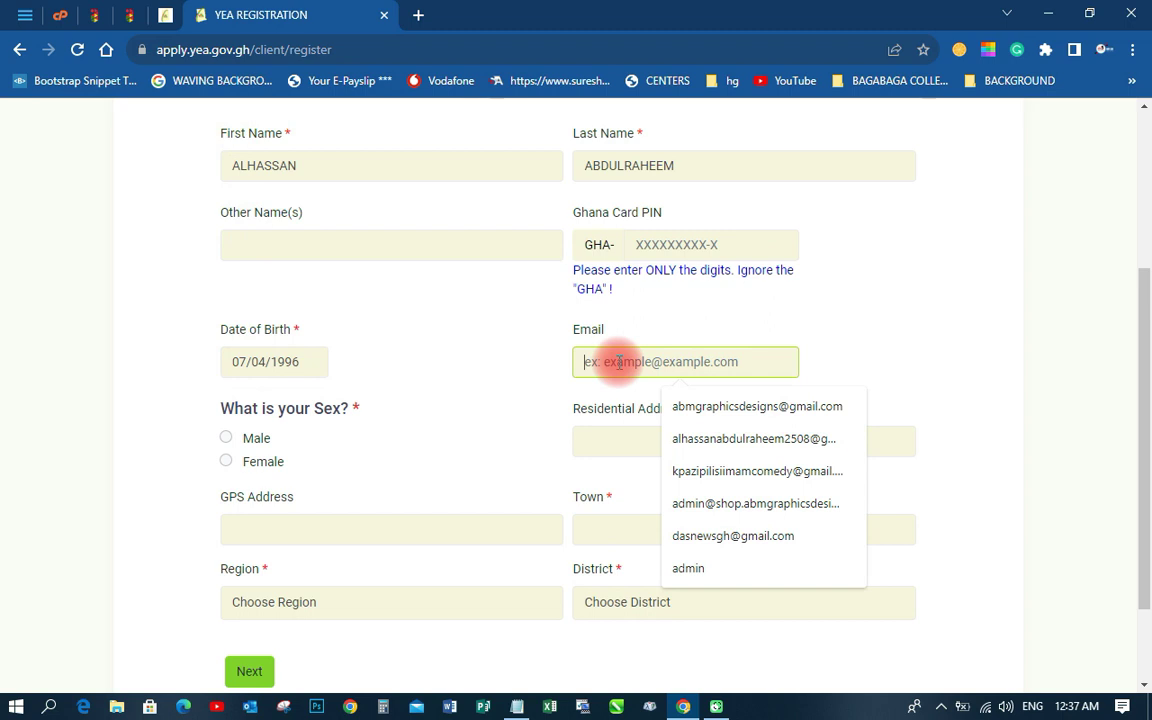
Step: Fill the e-mail from saved suggestions, set sex to Male, and enter the GPS address
{"action": "left_click", "coordinate": [757, 406]}
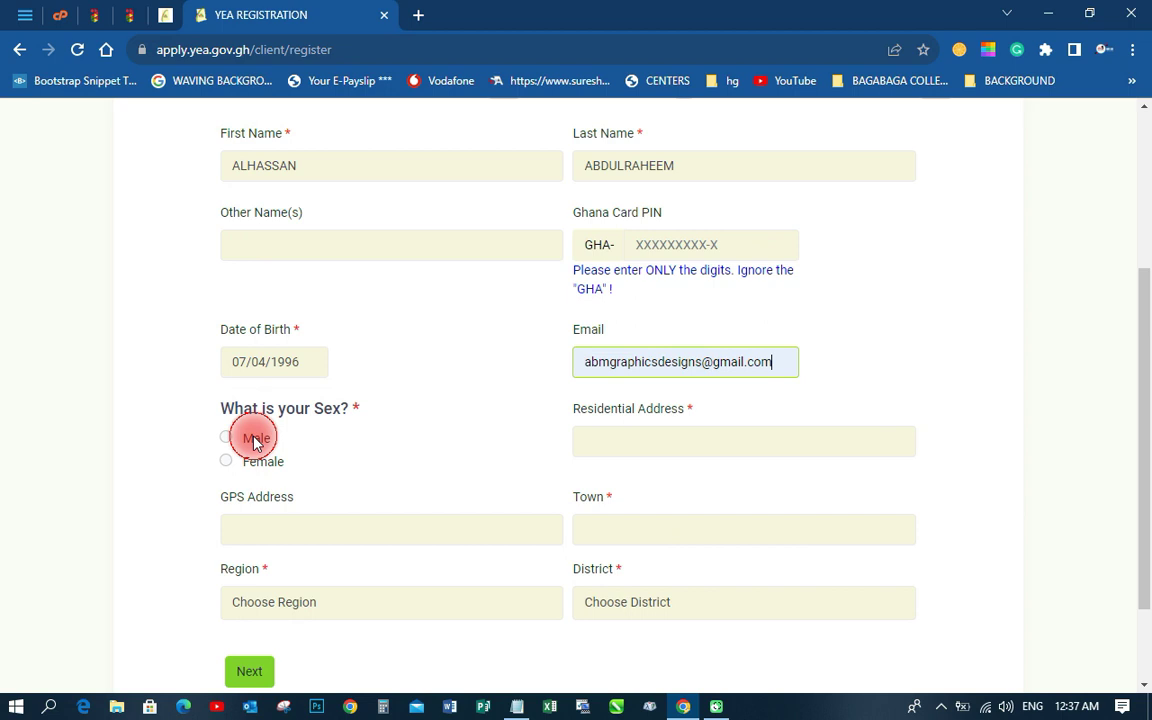
{"action": "left_click", "coordinate": [254, 441]}
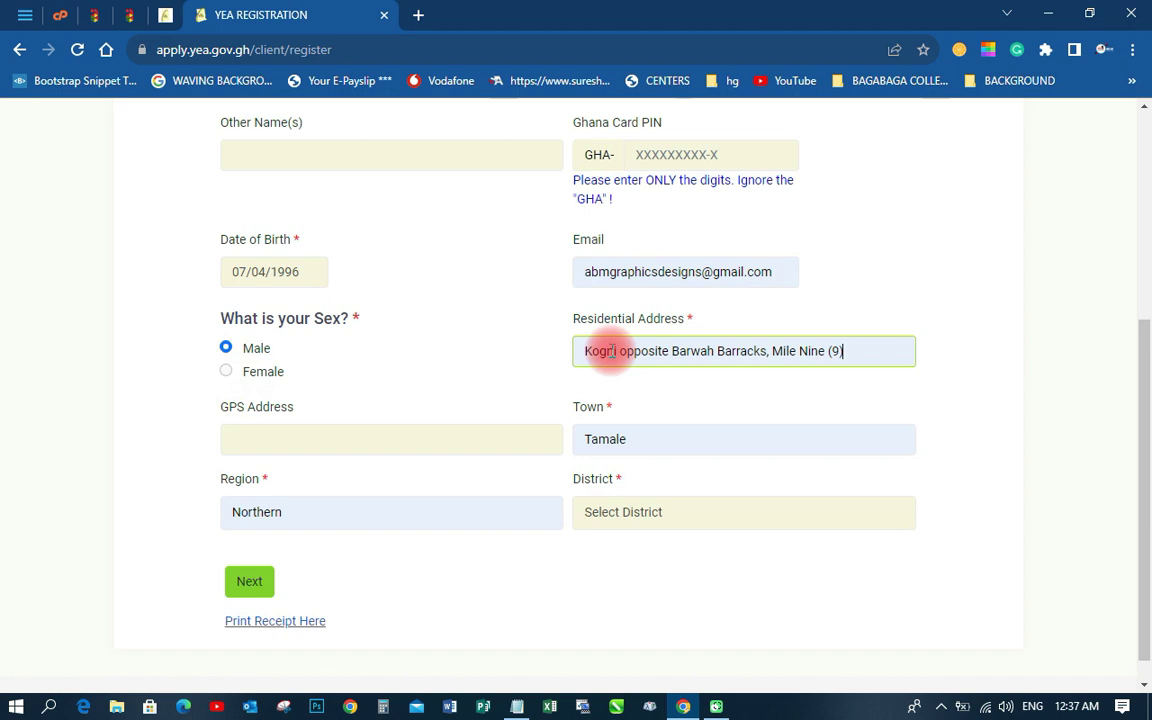
{"action": "left_click", "coordinate": [257, 429]}
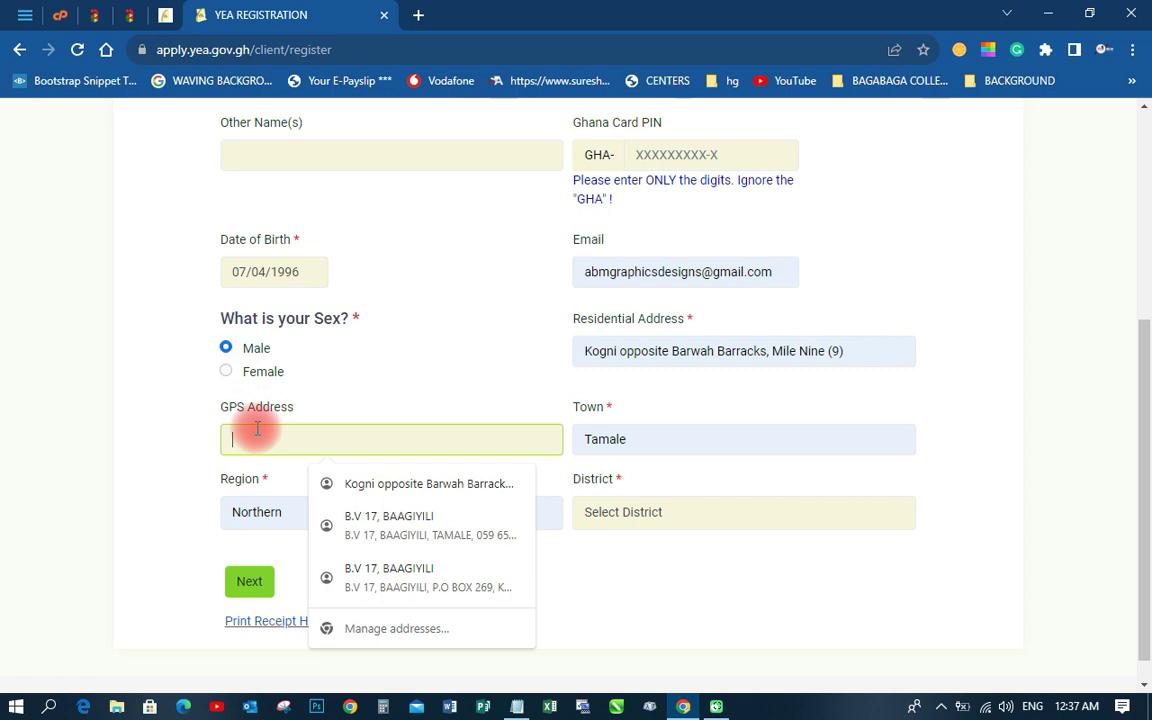
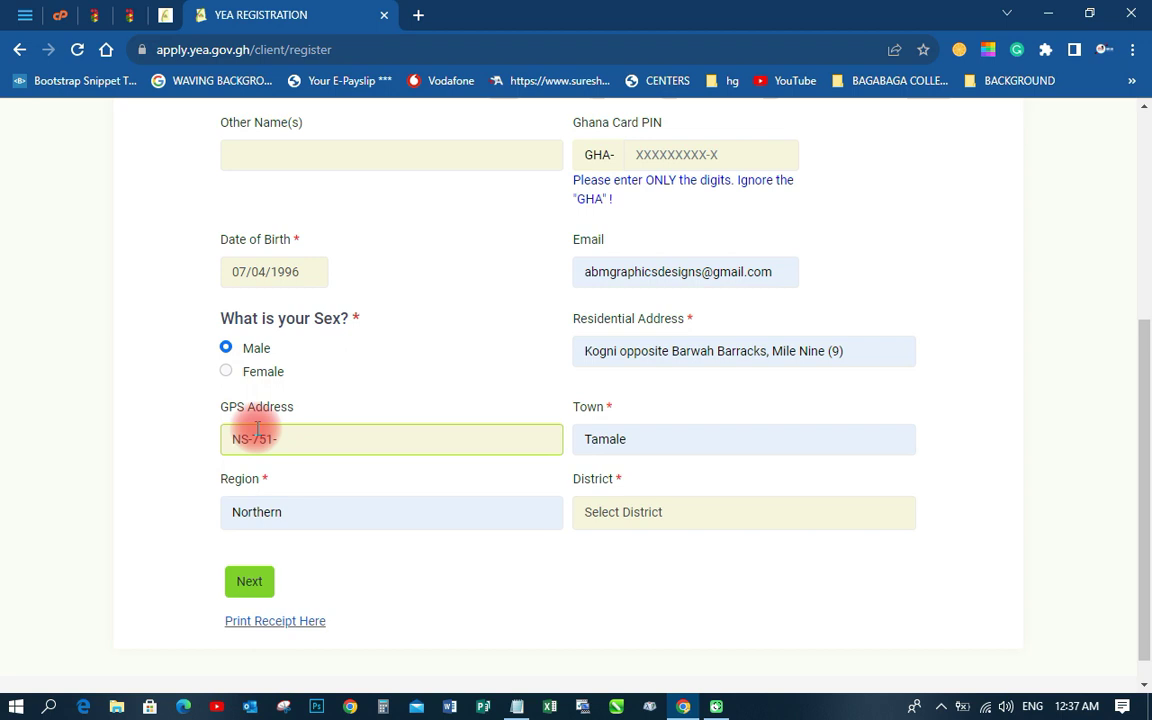
{"action": "scroll", "coordinate": [588, 374], "scroll_direction": "down", "scroll_amount": 1}
{"action": "left_click", "coordinate": [296, 490]}
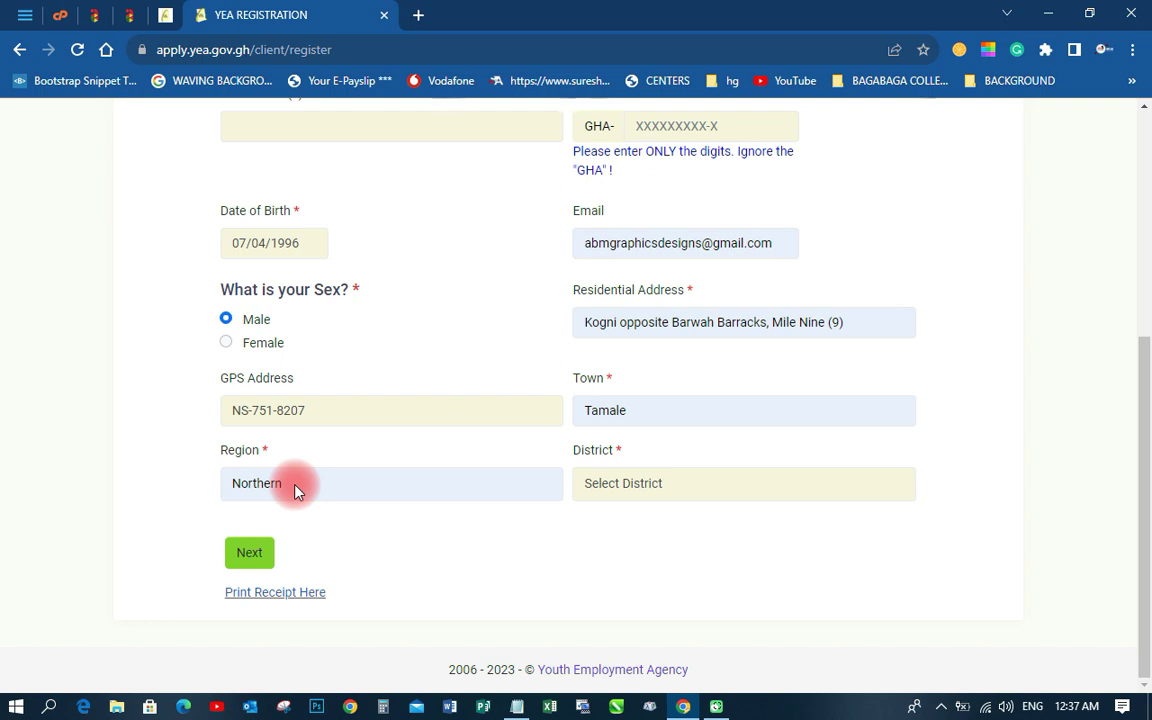
Step: Keep Northern as region, choose Sagnarigu Municipal district, and continue to Step 2
{"action": "left_click", "coordinate": [342, 482]}
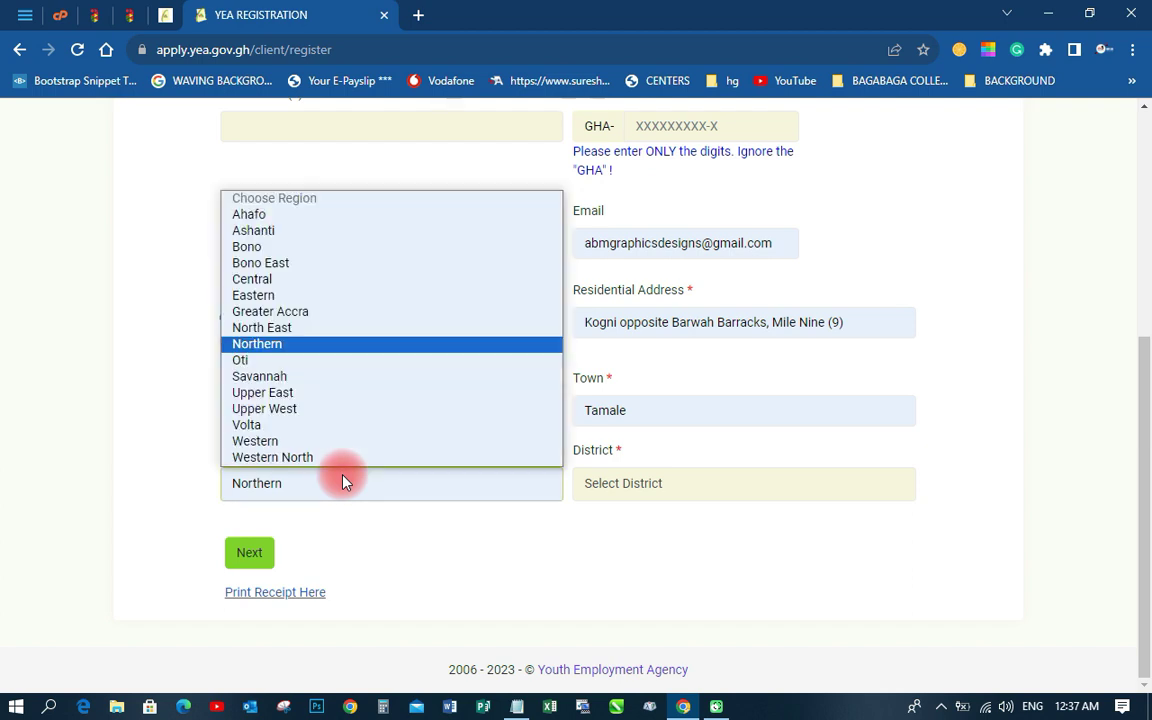
{"action": "left_click", "coordinate": [342, 482]}
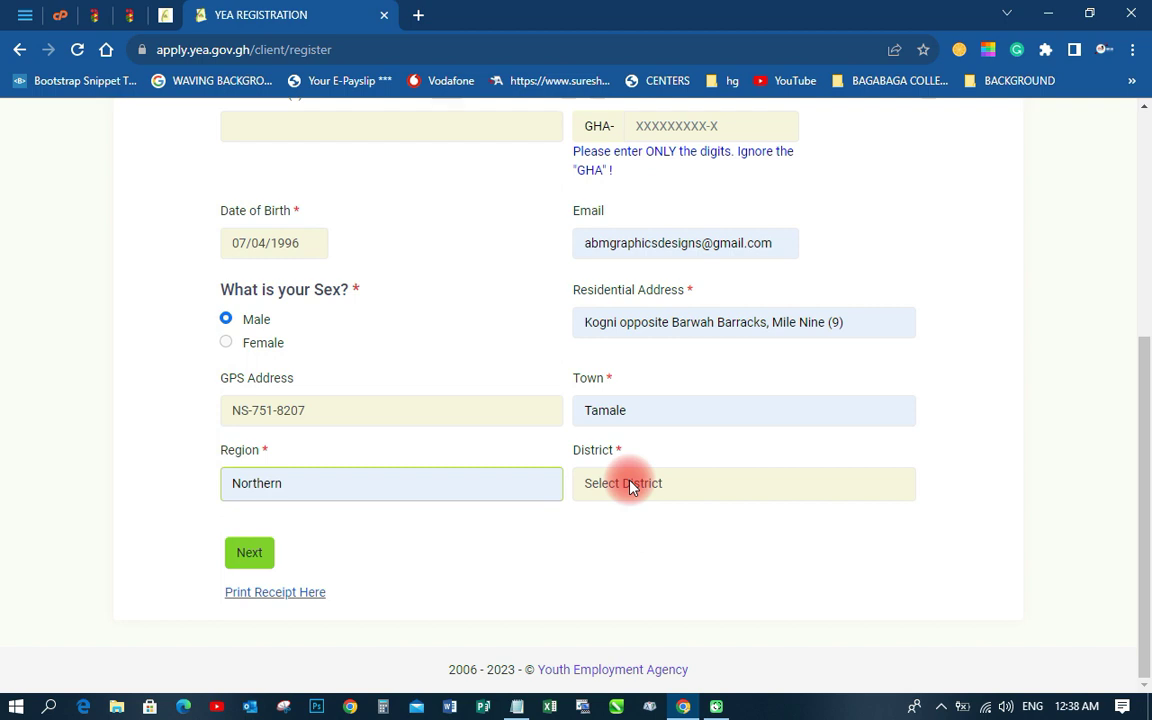
{"action": "left_click", "coordinate": [630, 487]}
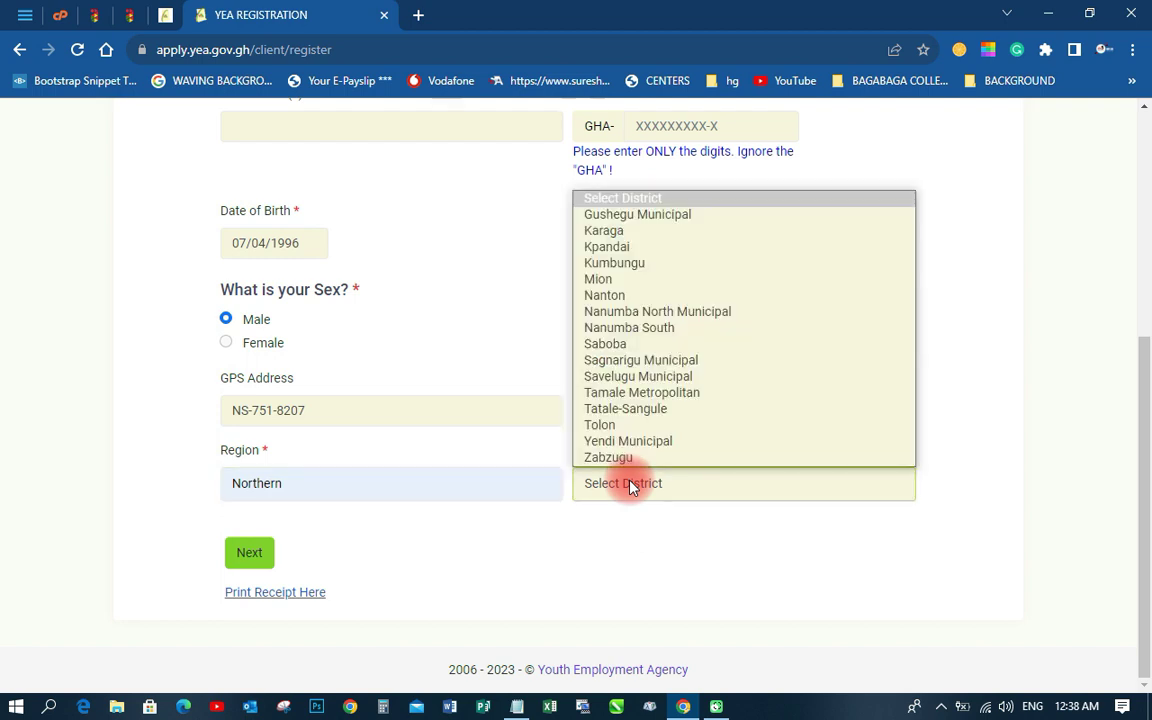
{"action": "left_click", "coordinate": [653, 362]}
{"action": "left_click", "coordinate": [249, 552]}
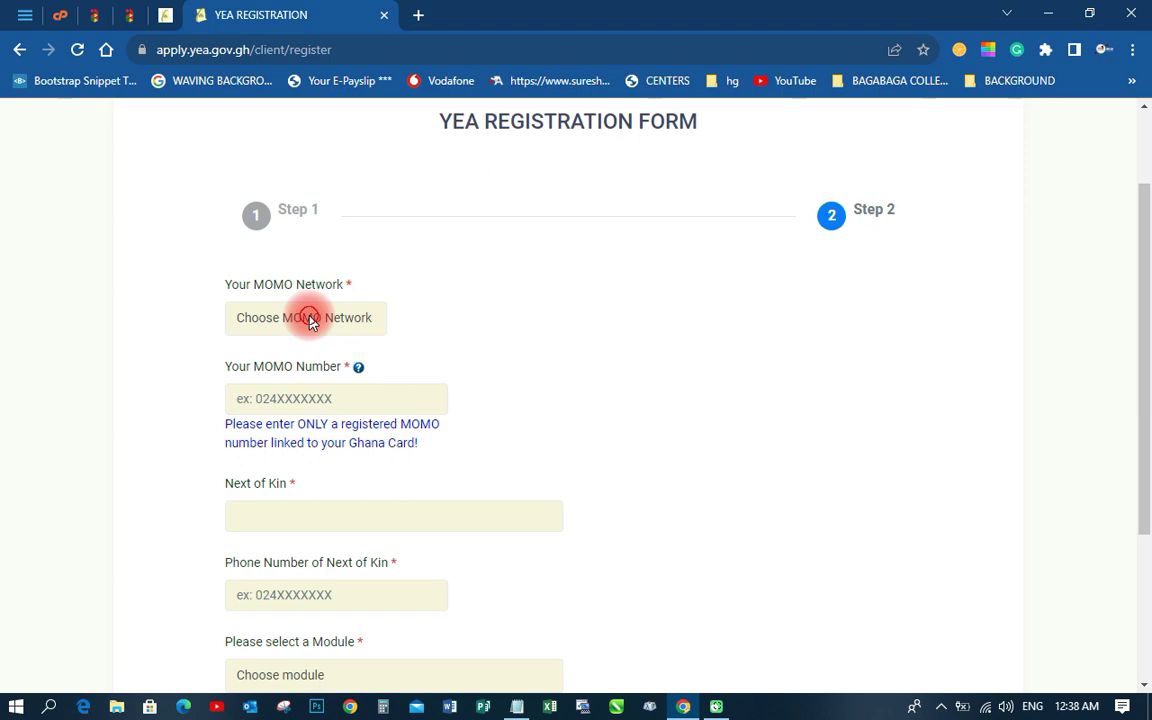
Step: Set the MOMO network to MTN and enter the applicant's MOMO number
{"action": "left_click", "coordinate": [300, 340]}
{"action": "left_click", "coordinate": [280, 398]}
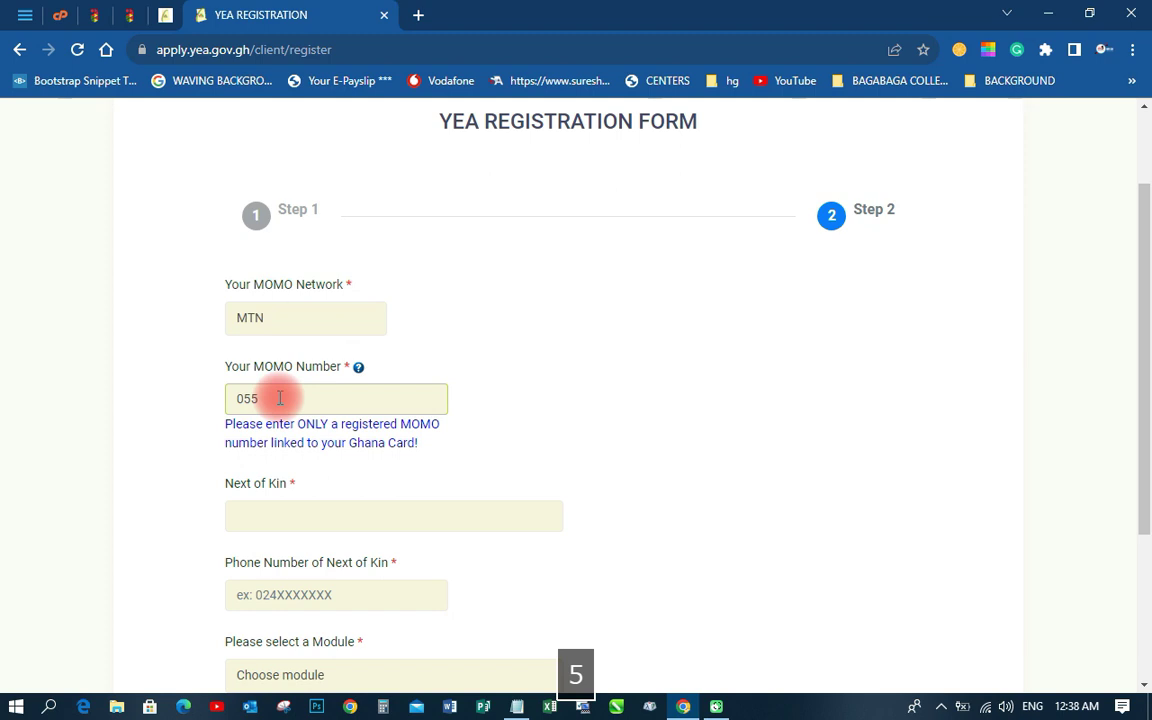
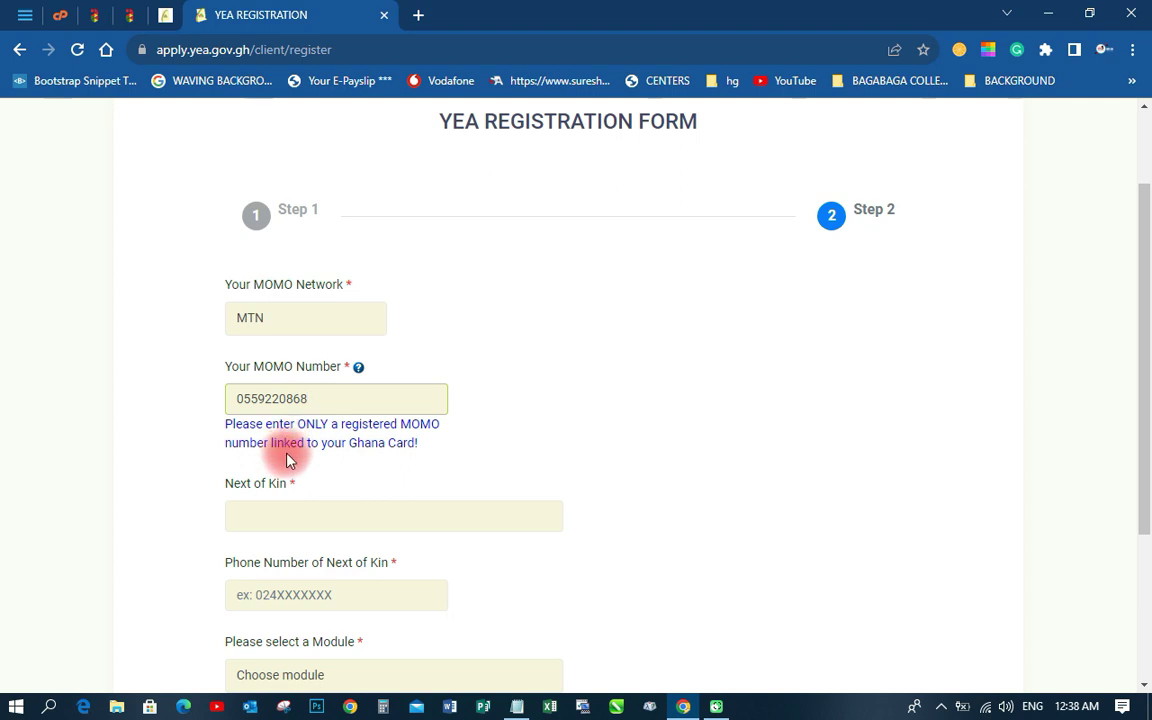
{"action": "scroll", "coordinate": [420, 455], "scroll_direction": "down", "scroll_amount": 1}
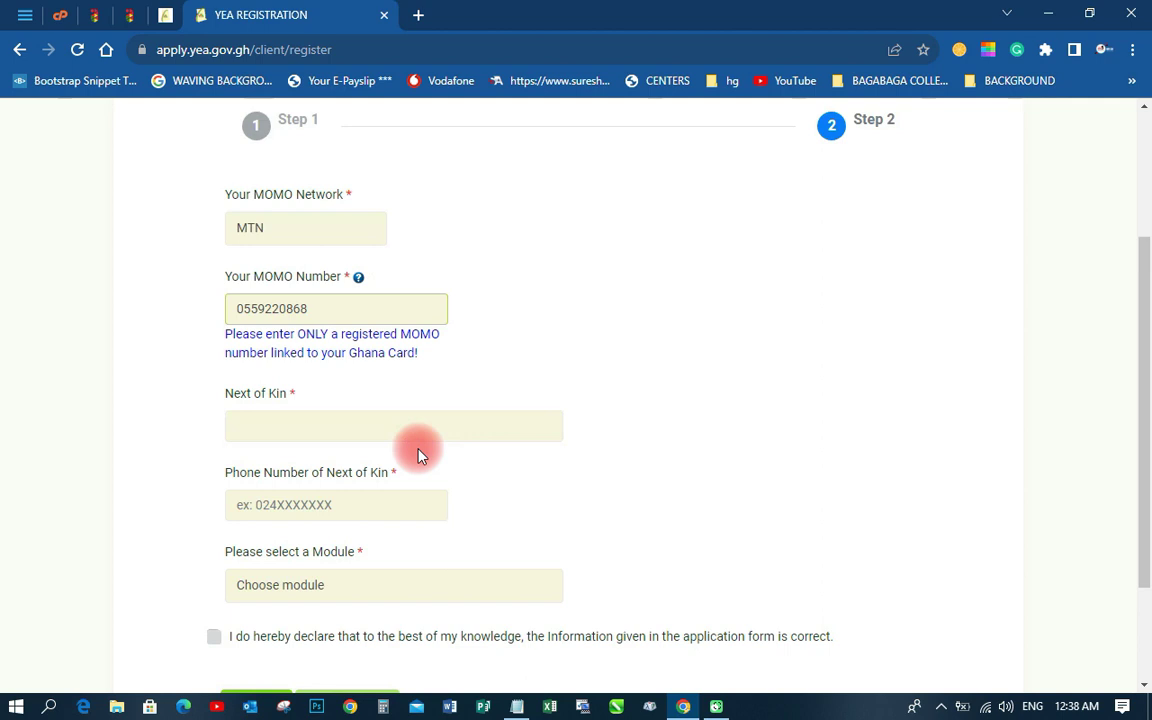
Step: Enter the next of kin's full name and phone number
{"action": "left_click", "coordinate": [258, 425]}
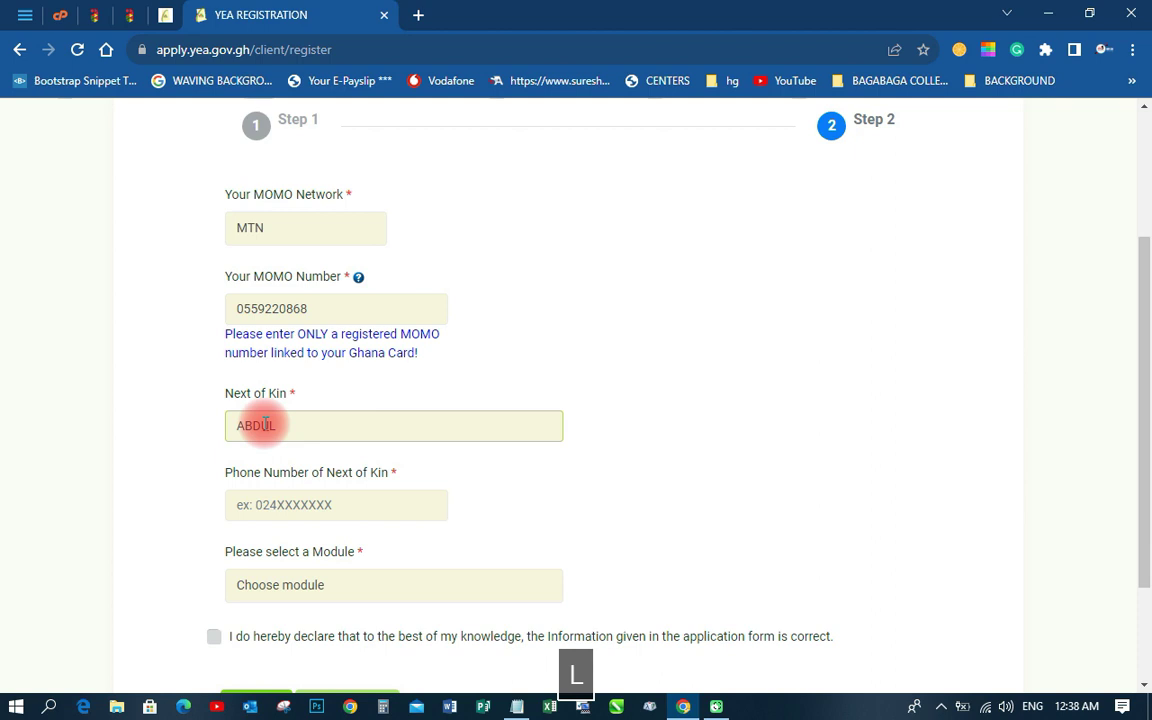
{"action": "key", "text": "Tab"}
{"action": "scroll", "coordinate": [463, 390], "scroll_direction": "down", "scroll_amount": 1}
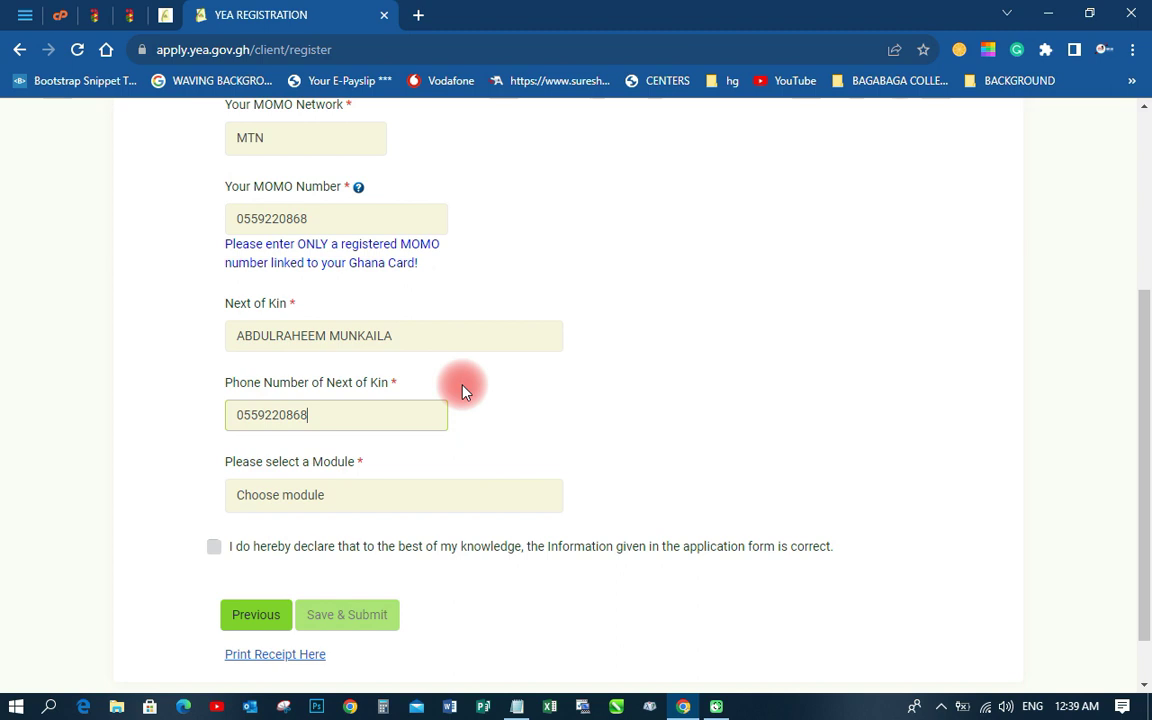
{"action": "scroll", "coordinate": [315, 447], "scroll_direction": "down", "scroll_amount": 1}
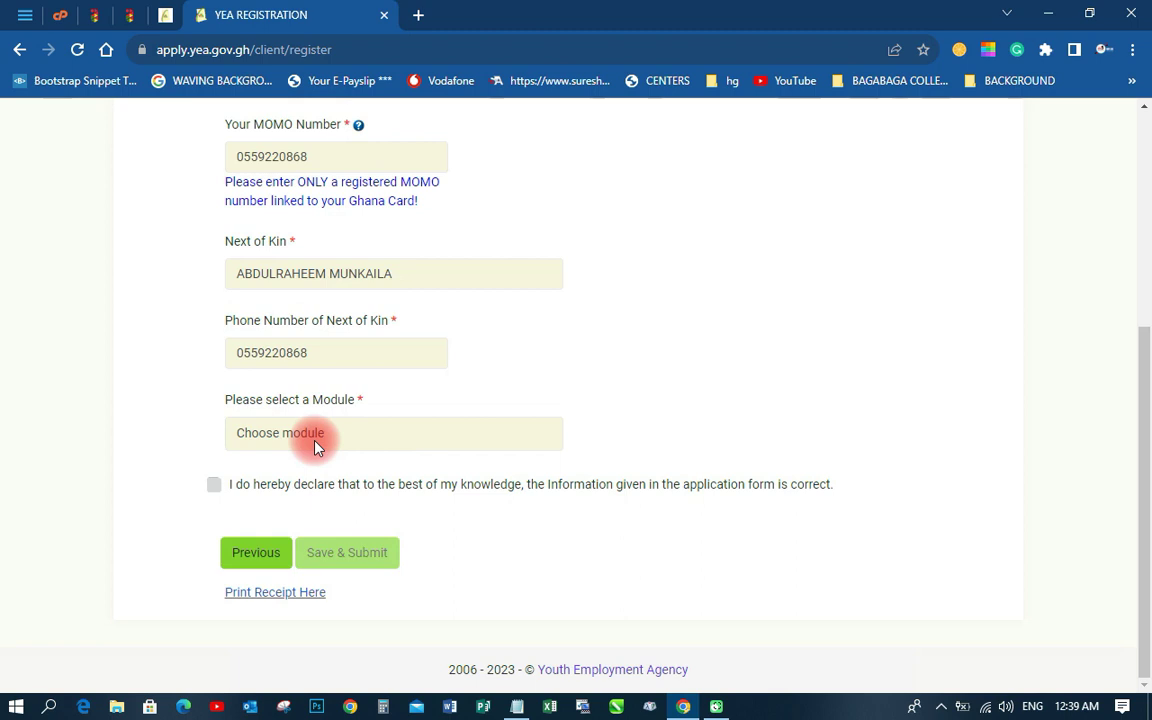
Step: Choose Youth In ICT as the module and Any IT Certificate as the educational level
{"action": "left_click", "coordinate": [316, 446]}
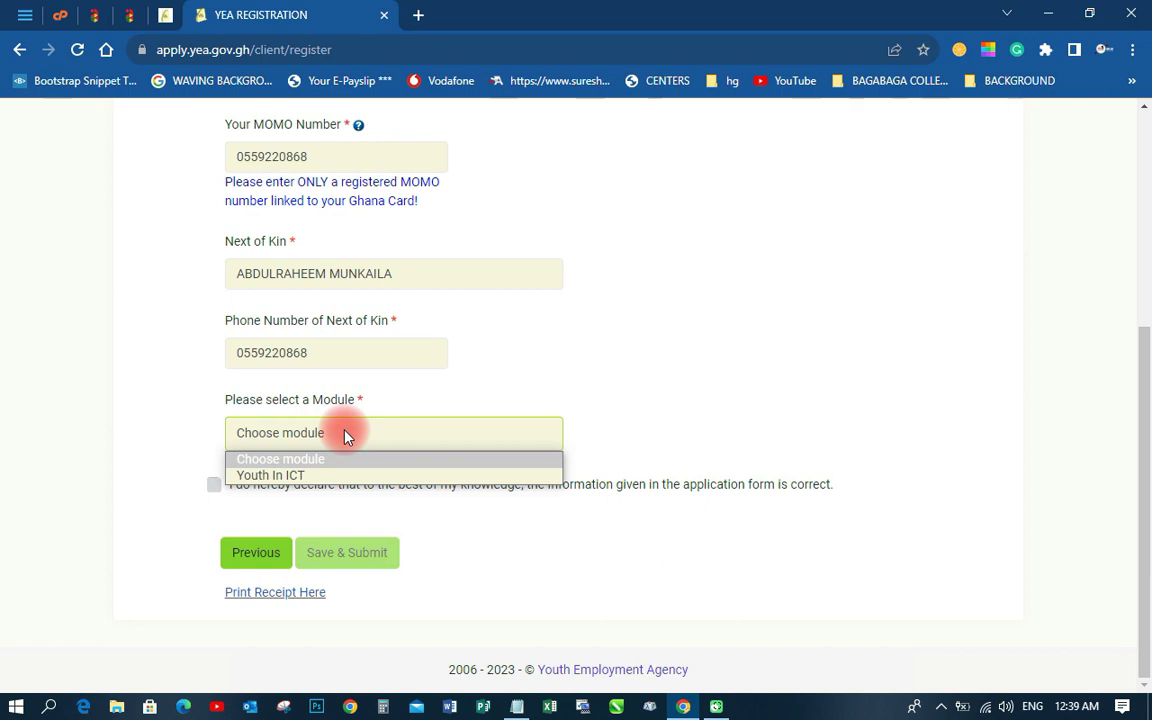
{"action": "left_click", "coordinate": [360, 475]}
{"action": "scroll", "coordinate": [391, 427], "scroll_direction": "down", "scroll_amount": 1}
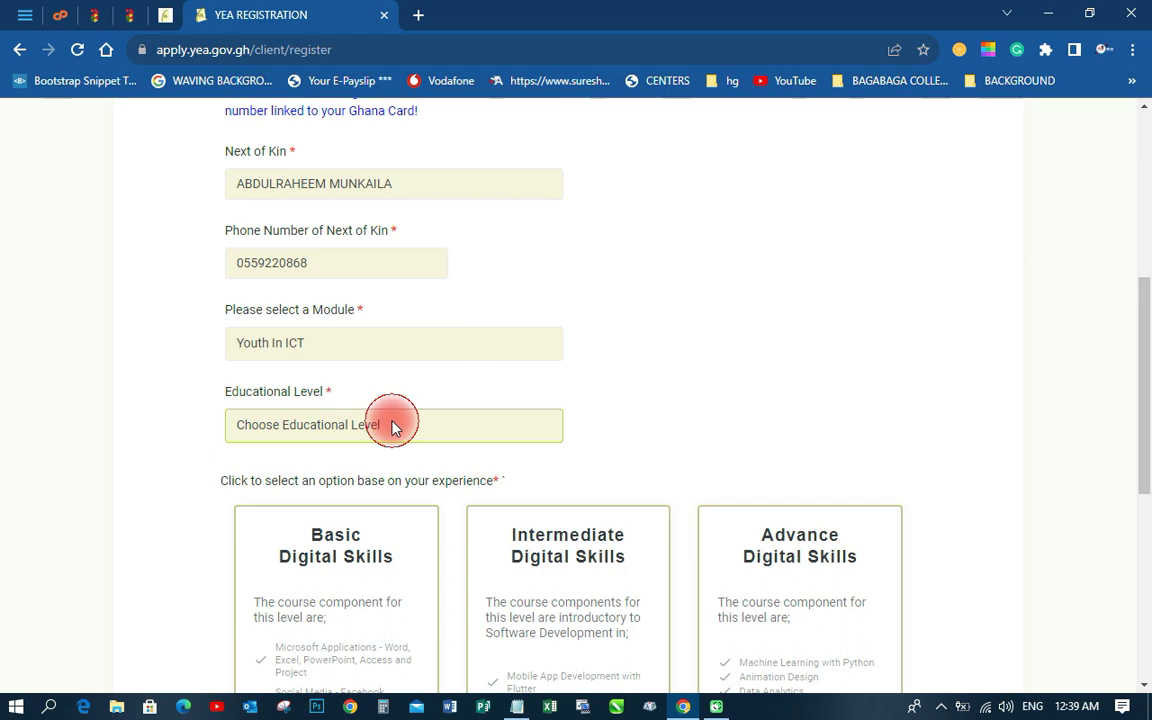
{"action": "left_click", "coordinate": [391, 427]}
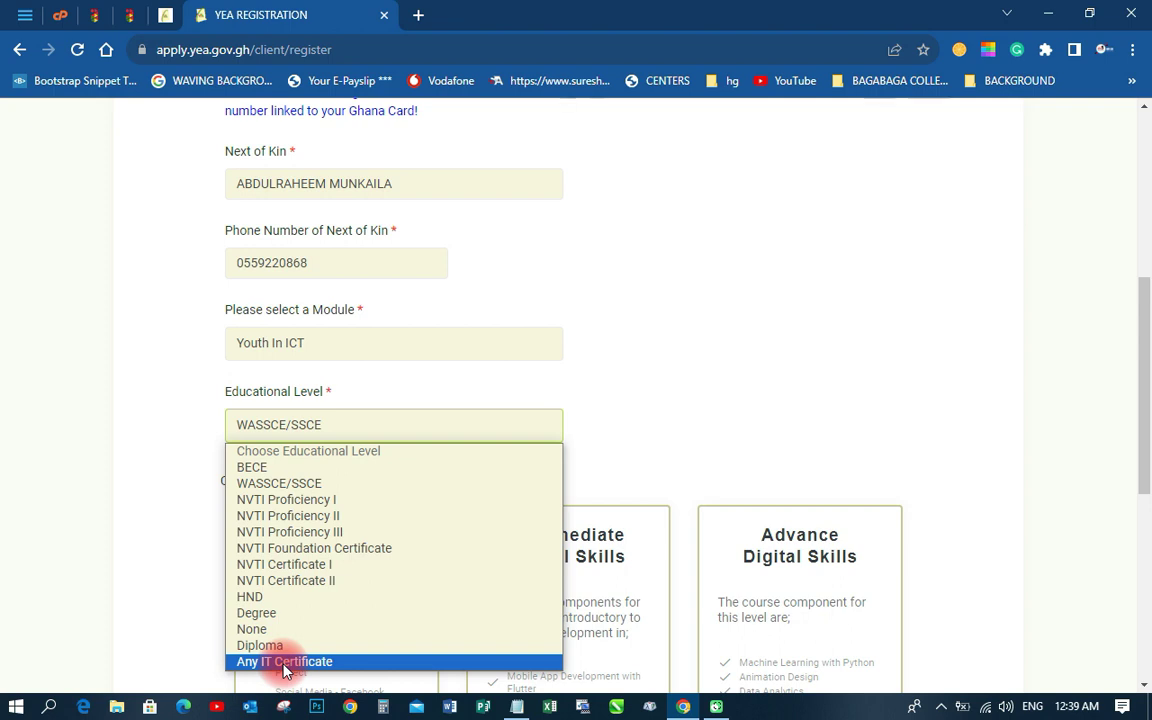
{"action": "left_click", "coordinate": [284, 663]}
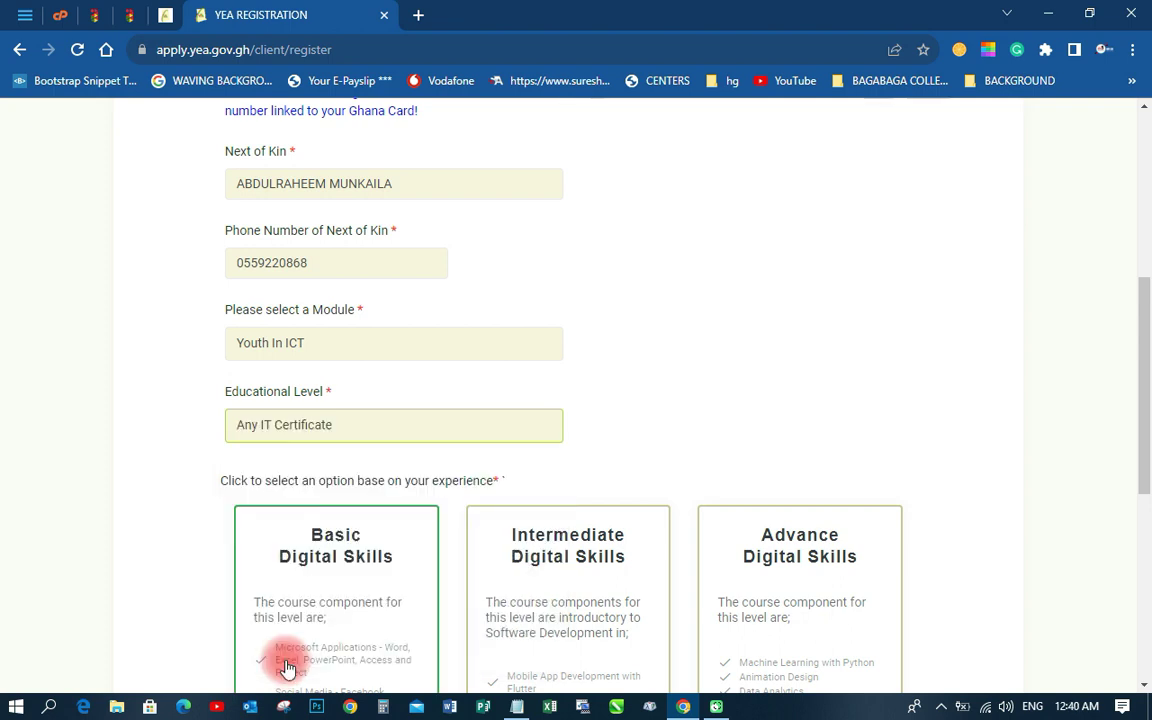
Step: Reopen the Educational Level list and step through to a different level
{"action": "scroll", "coordinate": [795, 335], "scroll_direction": "down", "scroll_amount": 3}
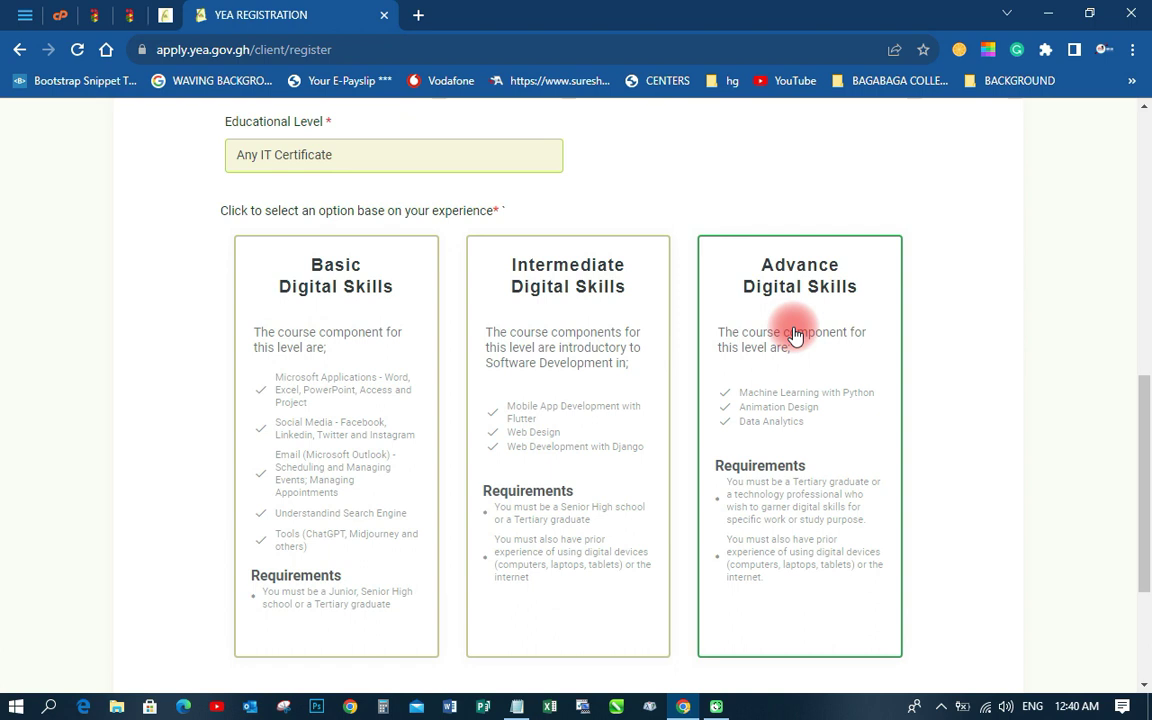
{"action": "scroll", "coordinate": [795, 335], "scroll_direction": "up", "scroll_amount": 2}
{"action": "left_click", "coordinate": [320, 334]}
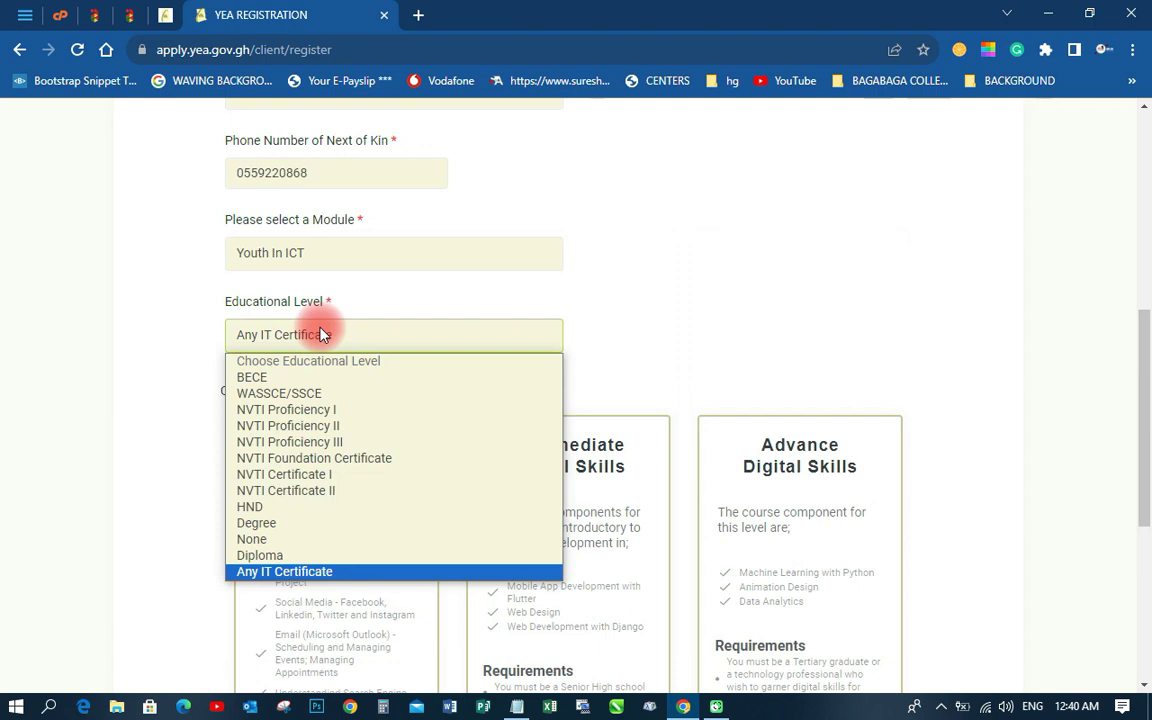
{"action": "key", "text": "d"}
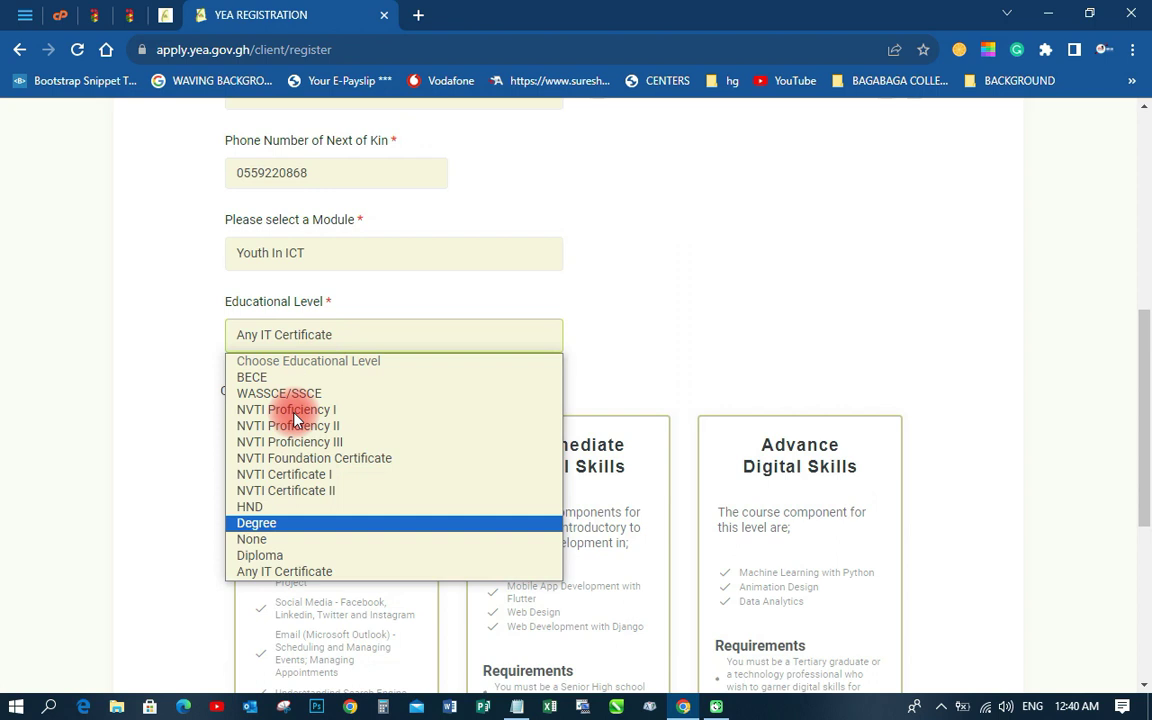
{"action": "scroll", "coordinate": [571, 347], "scroll_direction": "down", "scroll_amount": 4}
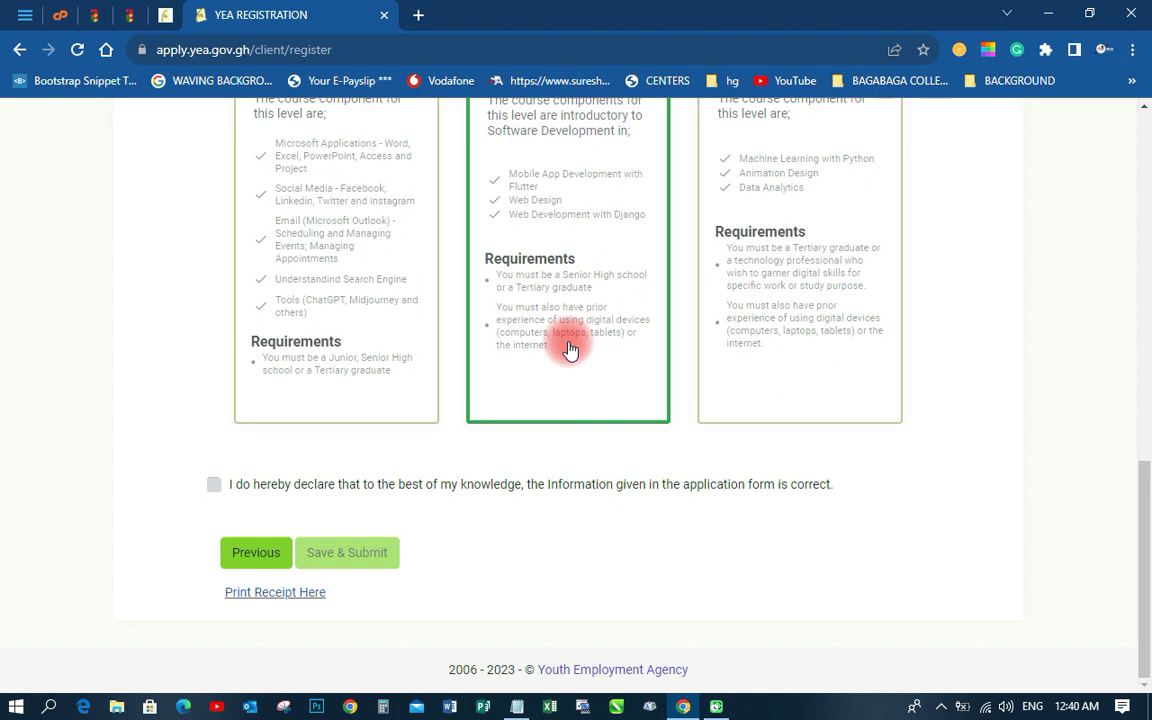
Step: Tick the accuracy declaration, review the entries, and submit the Step 2 form
{"action": "left_click", "coordinate": [628, 488]}
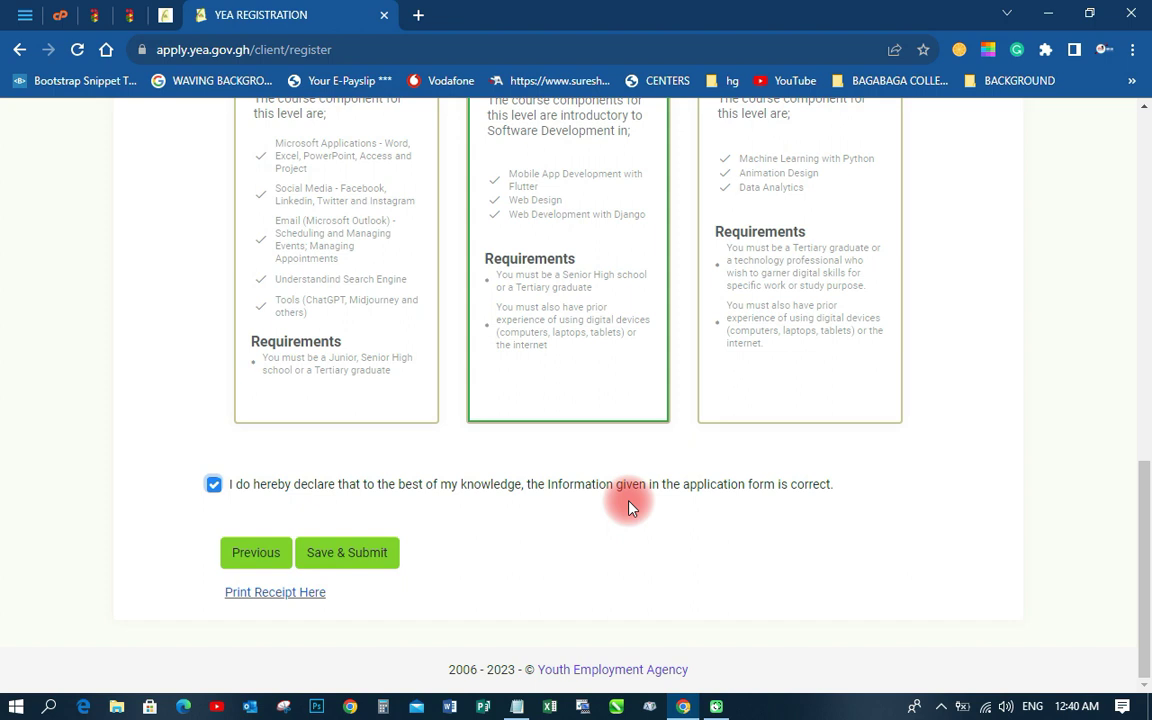
{"action": "scroll", "coordinate": [517, 465], "scroll_direction": "up", "scroll_amount": 2}
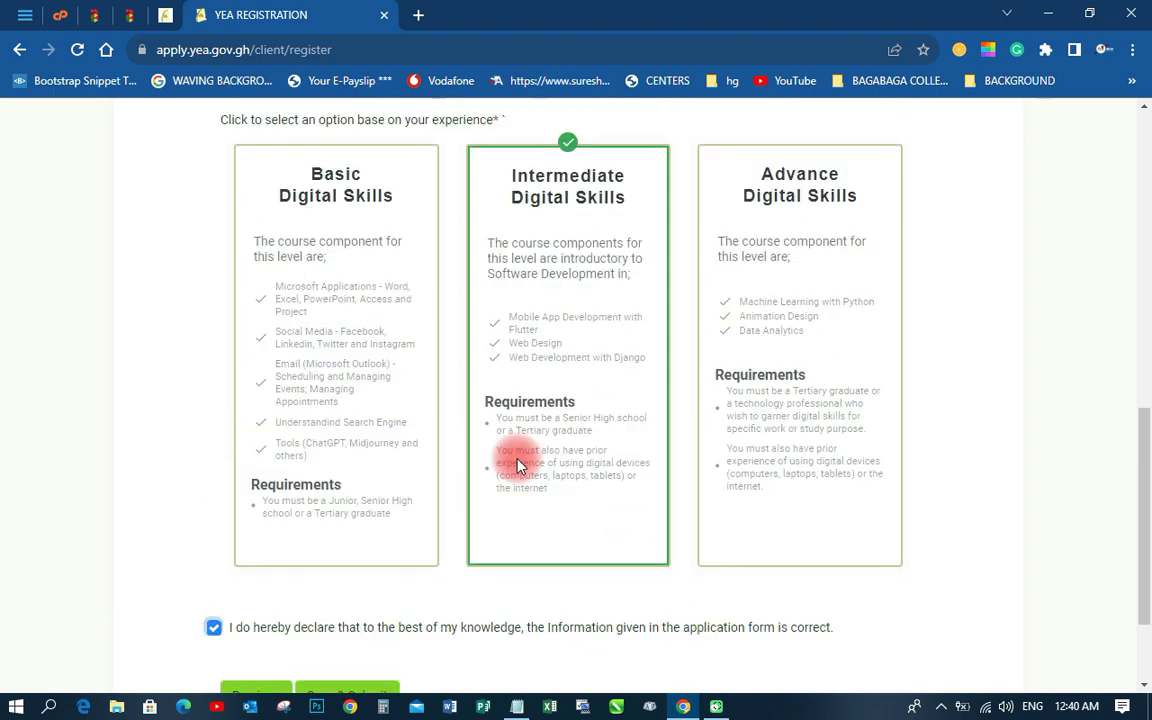
{"action": "scroll", "coordinate": [514, 450], "scroll_direction": "up", "scroll_amount": 2}
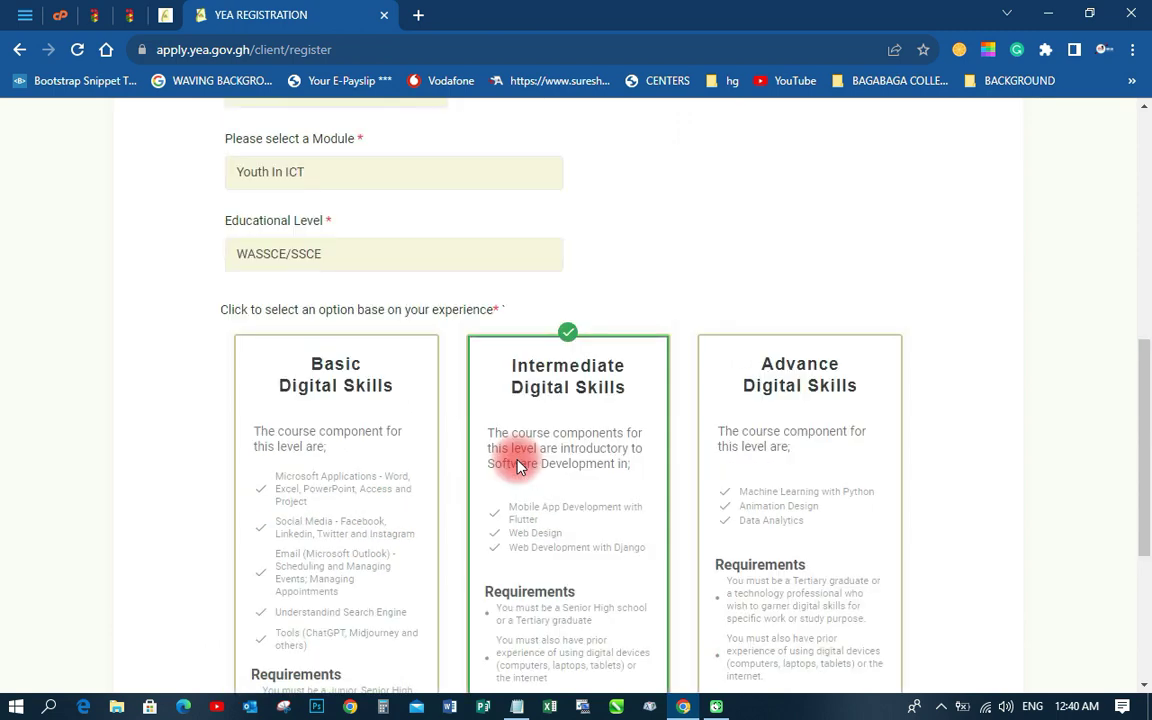
{"action": "scroll", "coordinate": [355, 558], "scroll_direction": "down", "scroll_amount": 4}
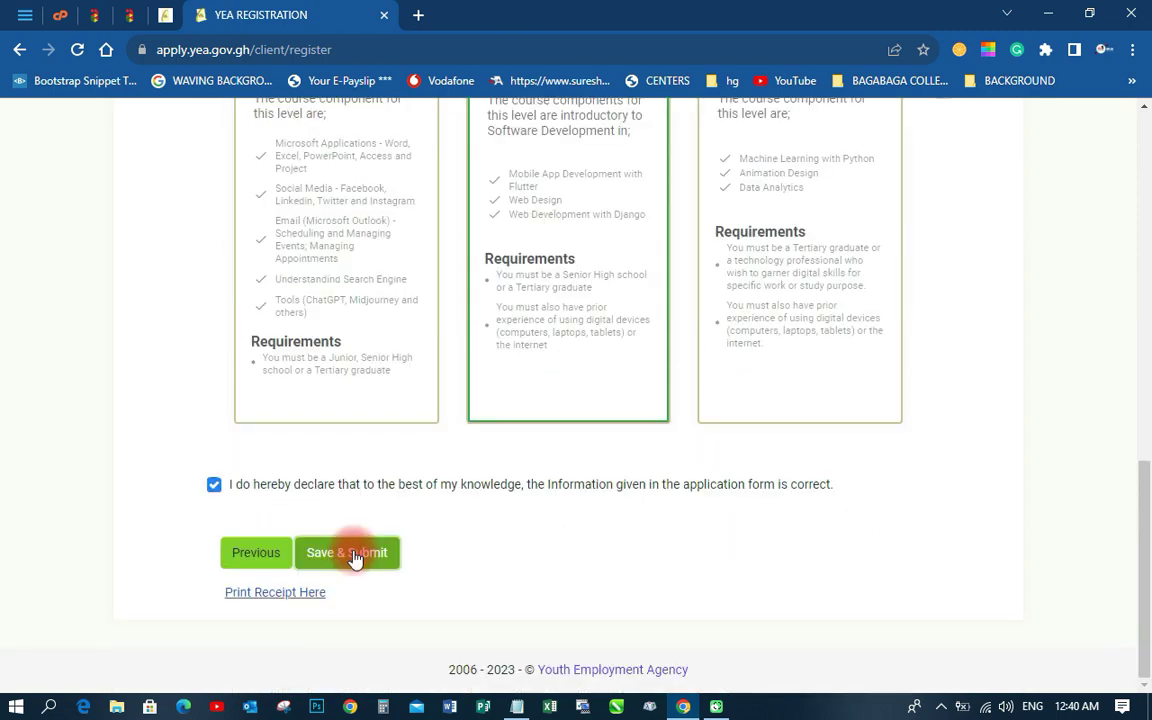
{"action": "left_click", "coordinate": [350, 553]}
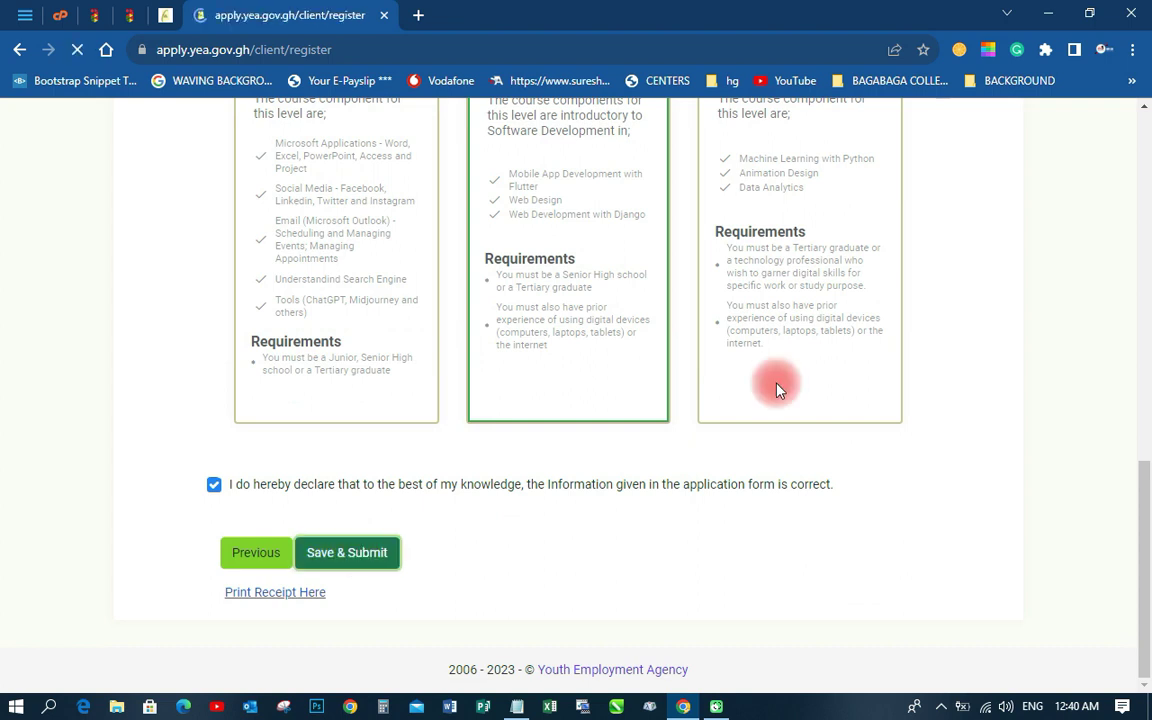
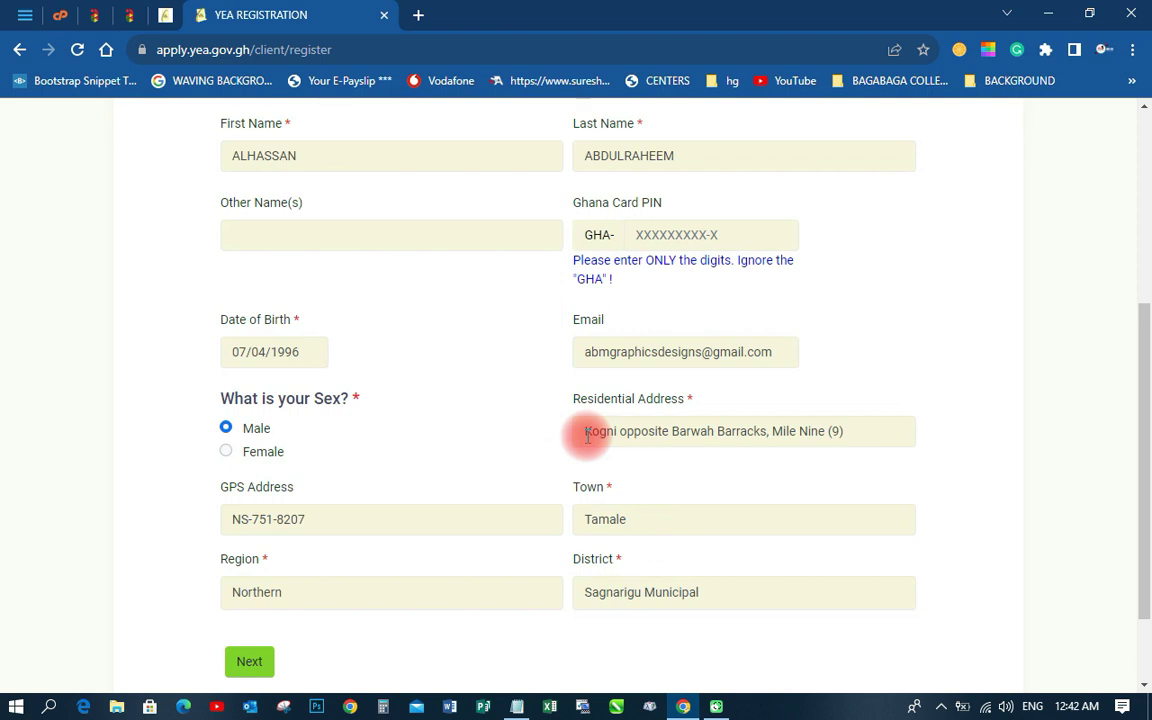
Step: Scroll up to the red banner saying the MOMO number already exists in the database
{"action": "scroll", "coordinate": [428, 374], "scroll_direction": "up", "scroll_amount": 4}
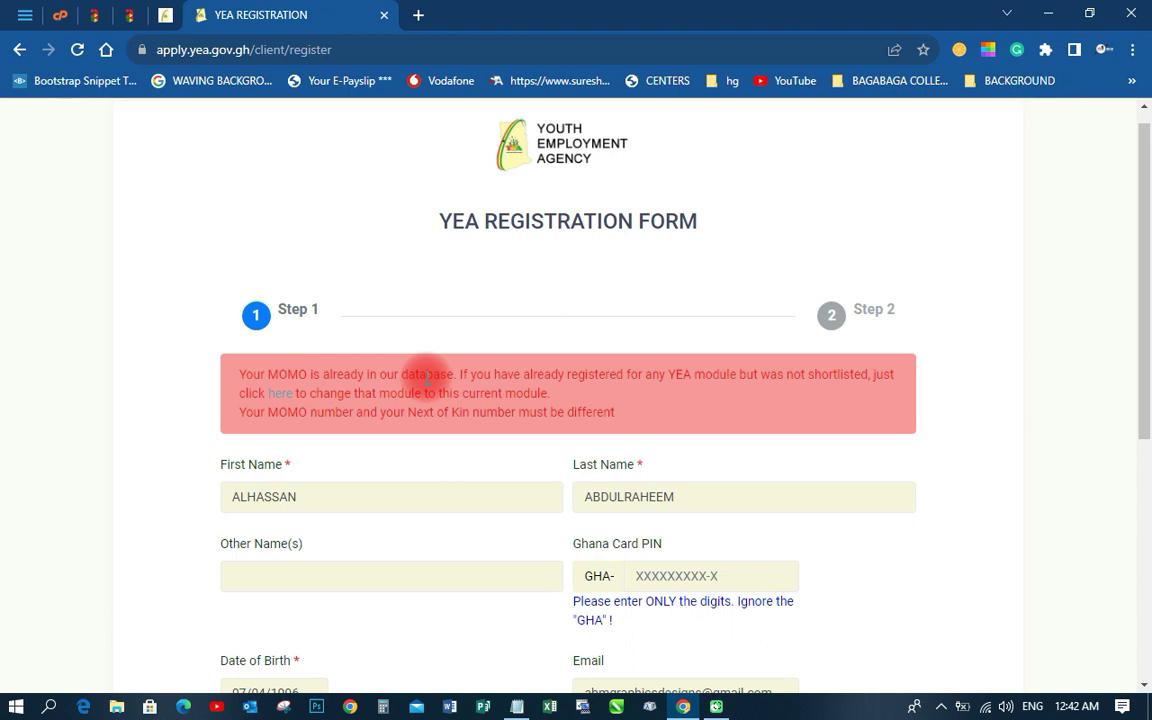
Step: Follow the 'here' link in the error banner to the Edit your Data page
{"action": "left_click", "coordinate": [281, 401]}
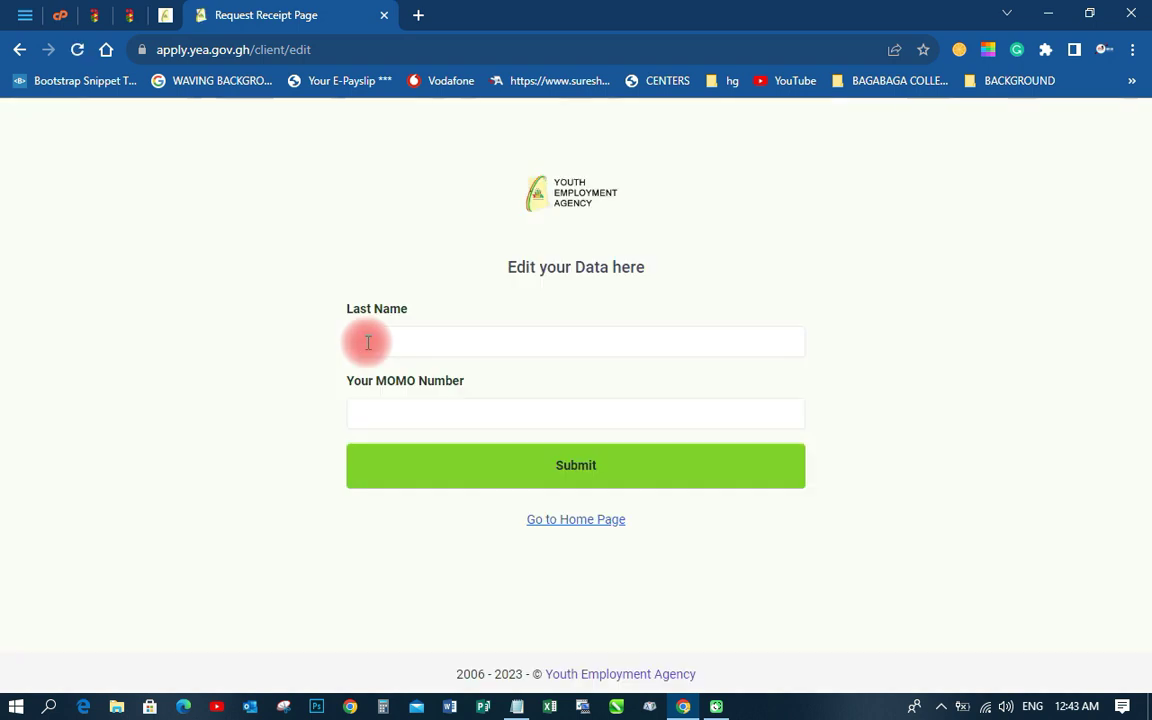
Step: Look up the registration with the applicant's last name and saved MOMO number; no match is found
{"action": "left_click", "coordinate": [368, 343]}
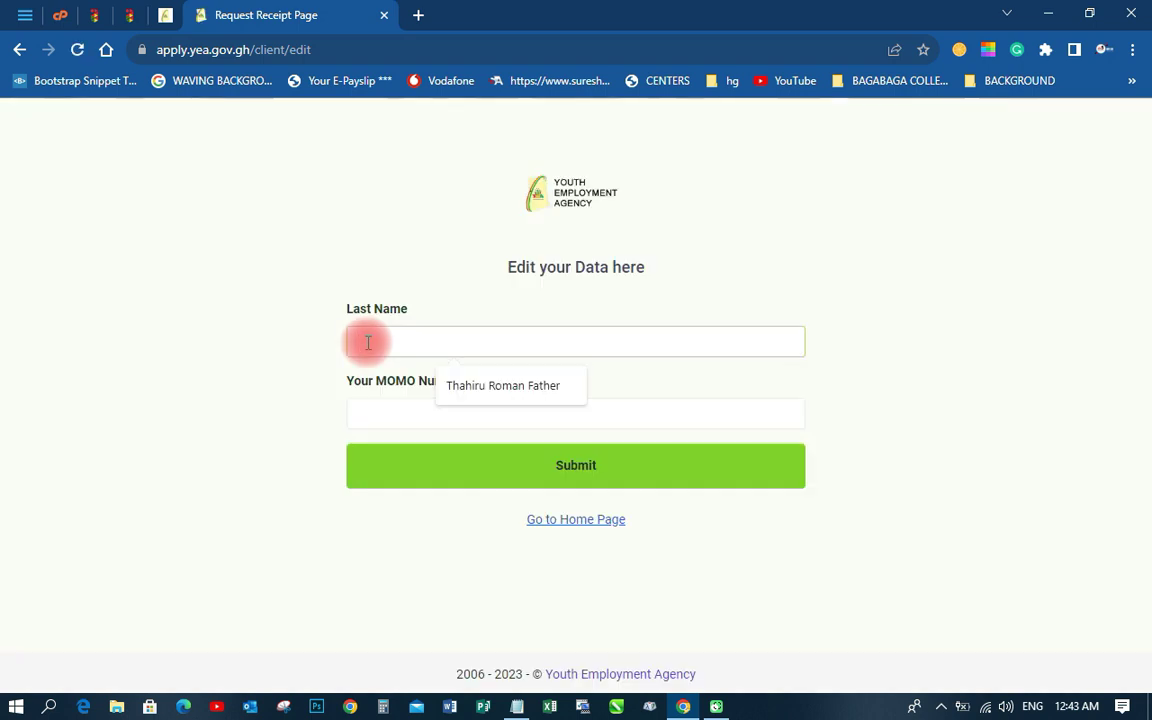
{"action": "type", "text": "A"}
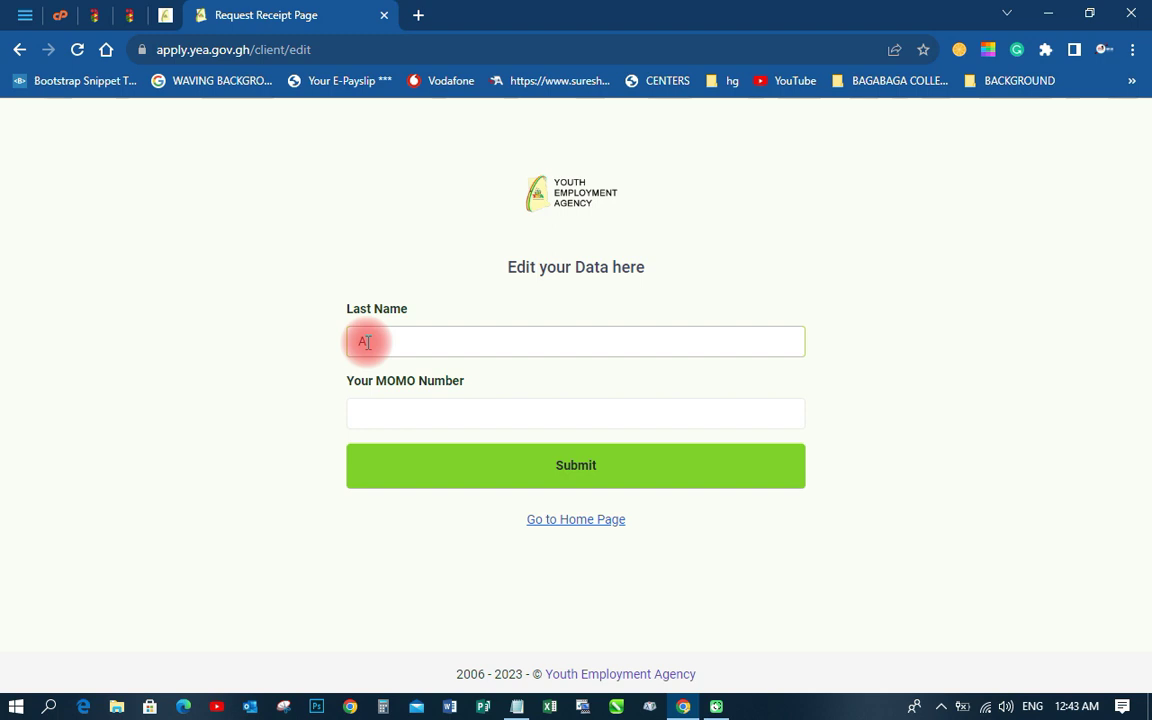
{"action": "type", "text": "BDULRAHEEM"}
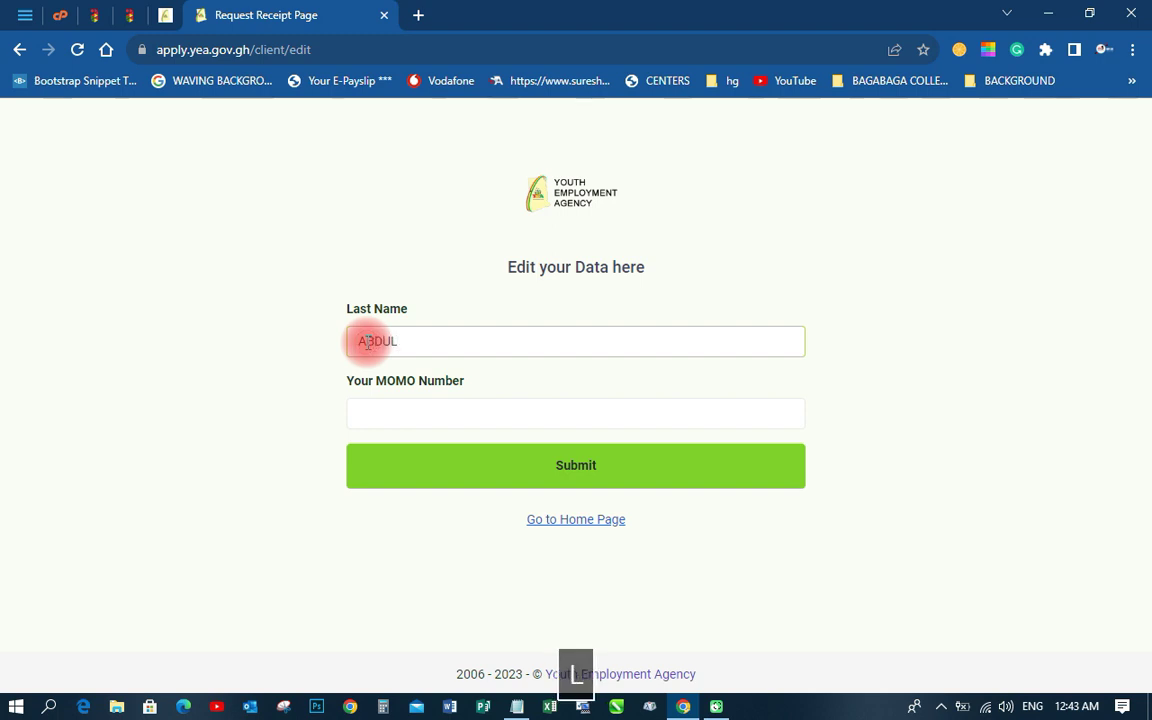
{"action": "left_click", "coordinate": [385, 419]}
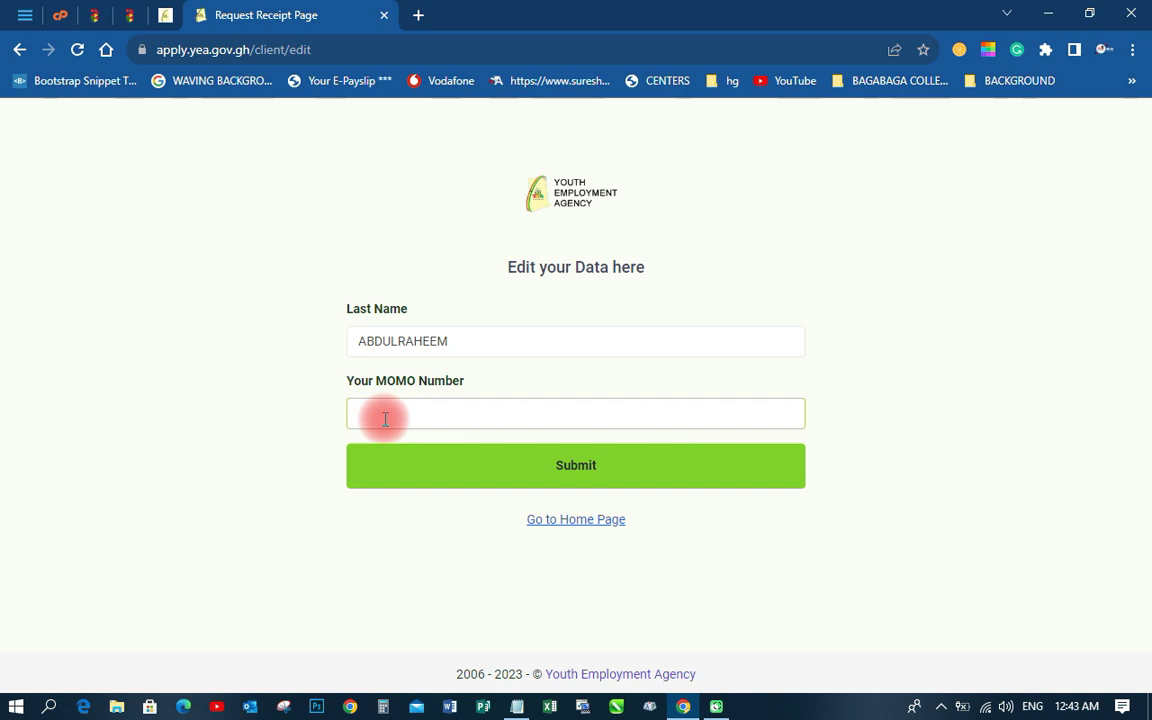
{"action": "key", "text": "ctrl+v"}
{"action": "left_click", "coordinate": [589, 470]}
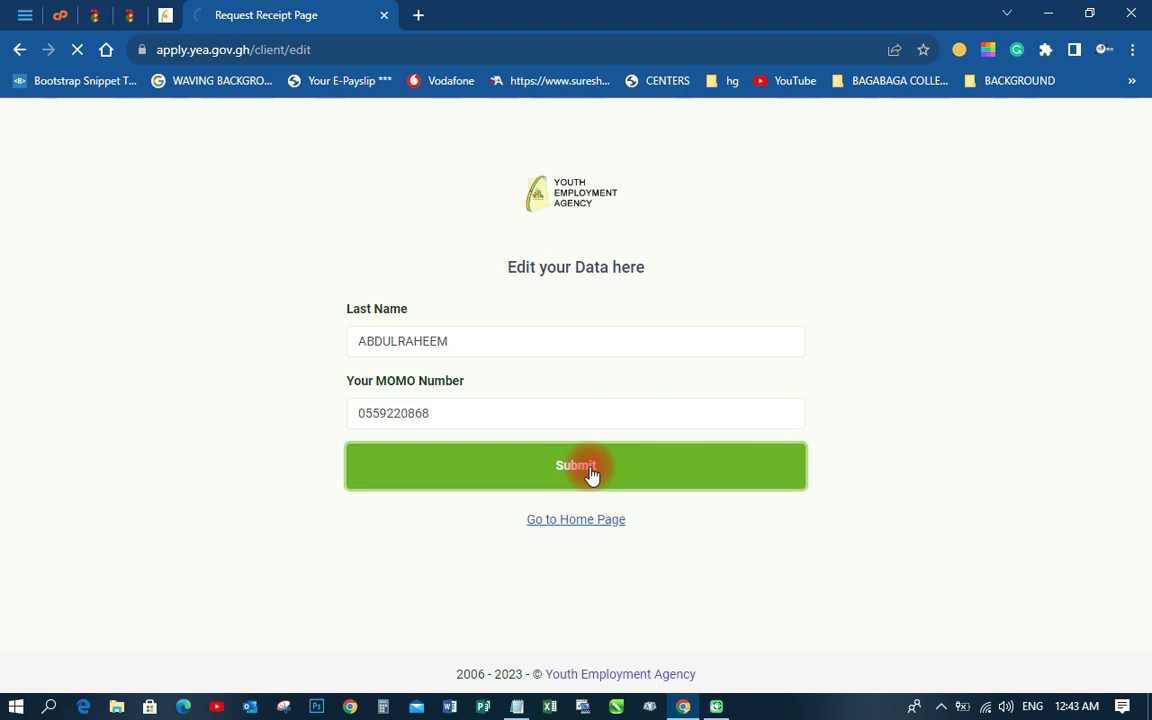
{"action": "left_click", "coordinate": [591, 474]}
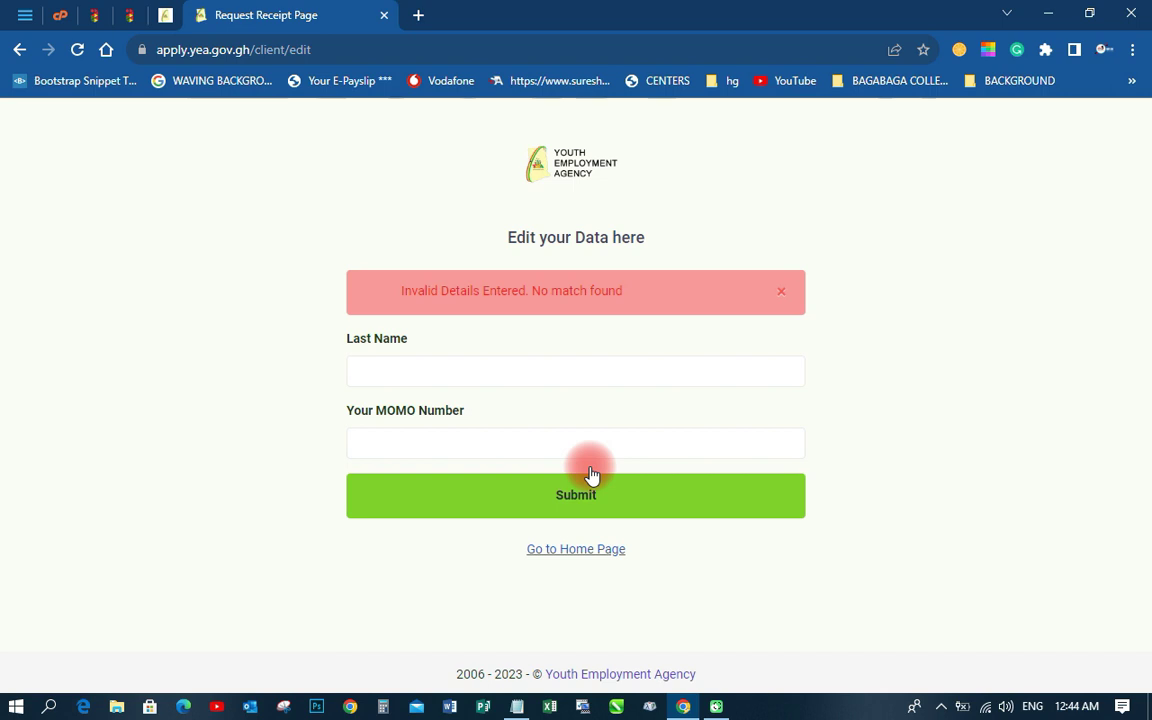
Step: Retry the lookup with a different last name and the saved MOMO number, then return to the registration form
{"action": "left_click", "coordinate": [398, 365]}
{"action": "type", "text": "A"}
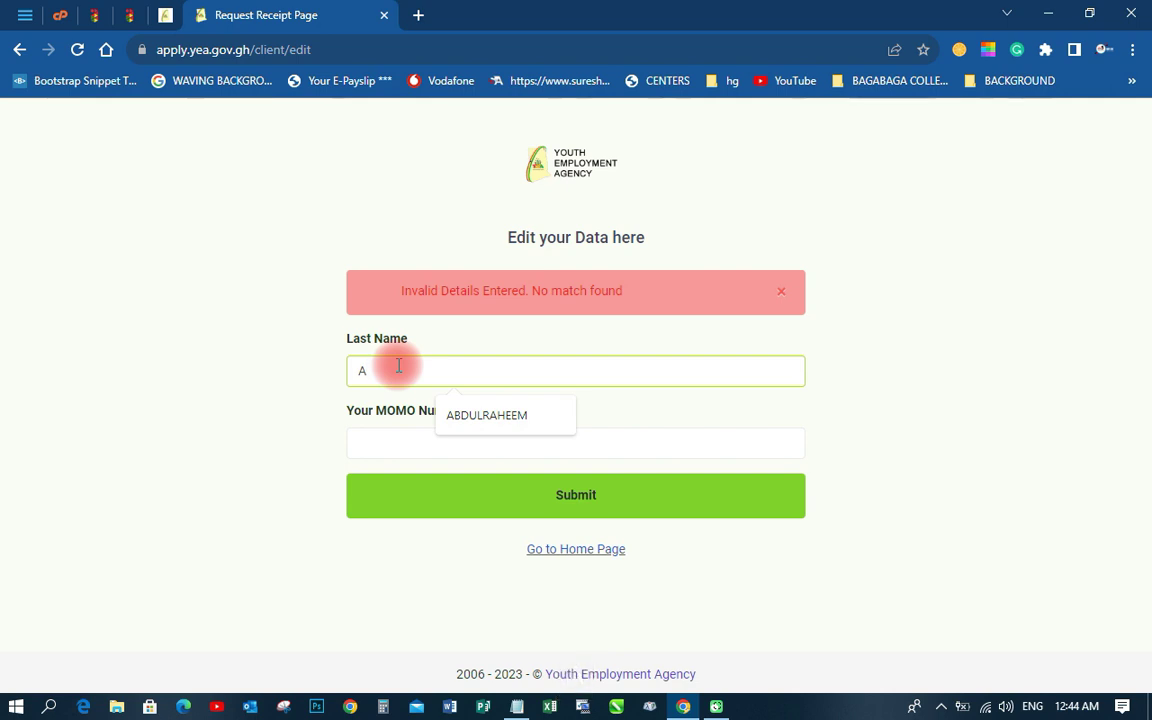
{"action": "type", "text": "LHASSA"}
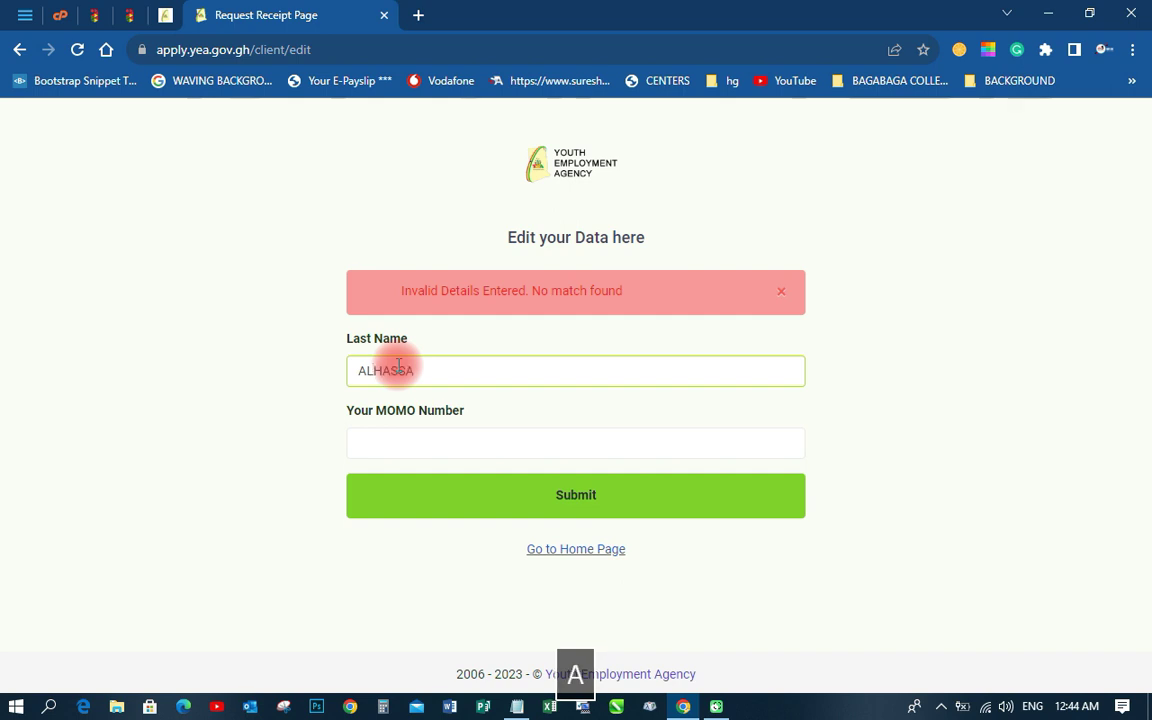
{"action": "type", "text": "N"}
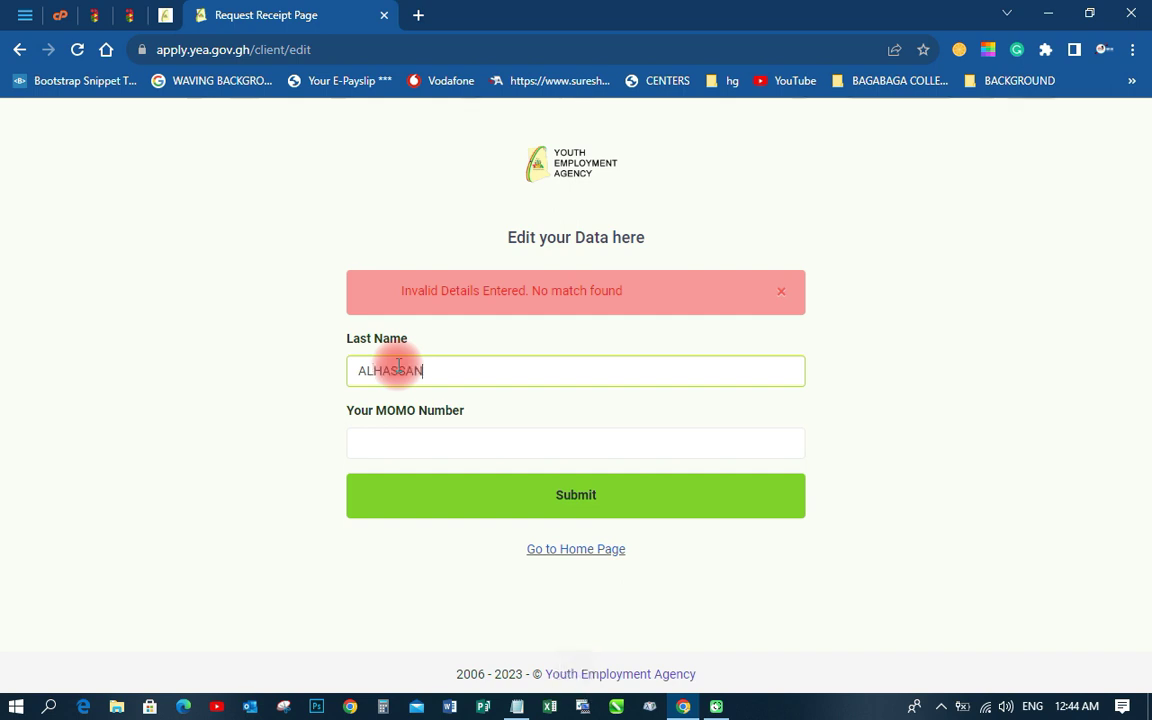
{"action": "left_click", "coordinate": [405, 429]}
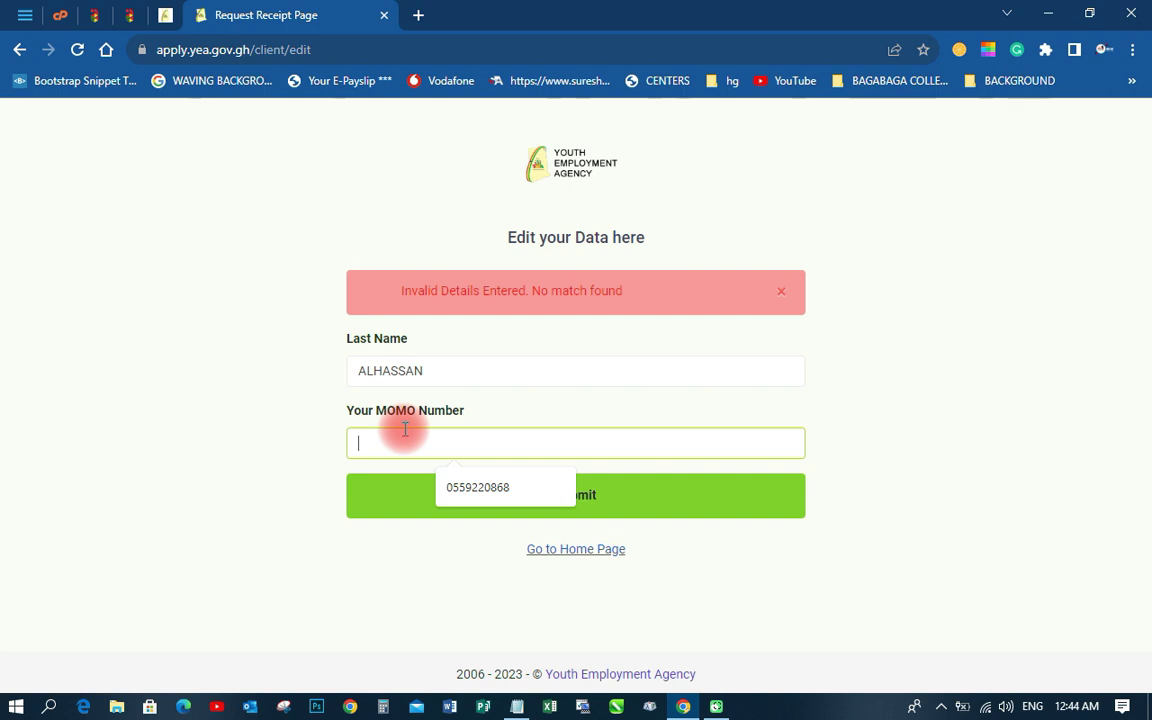
{"action": "left_click", "coordinate": [476, 487]}
{"action": "left_click", "coordinate": [558, 495]}
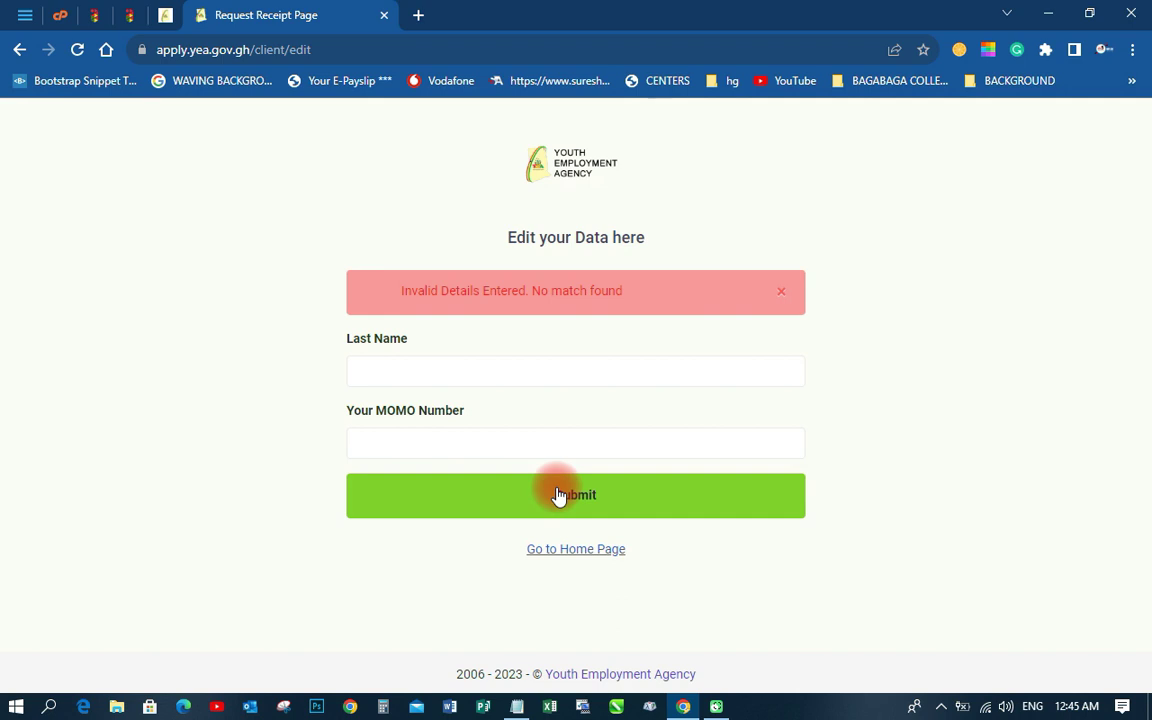
{"action": "left_click", "coordinate": [19, 49]}
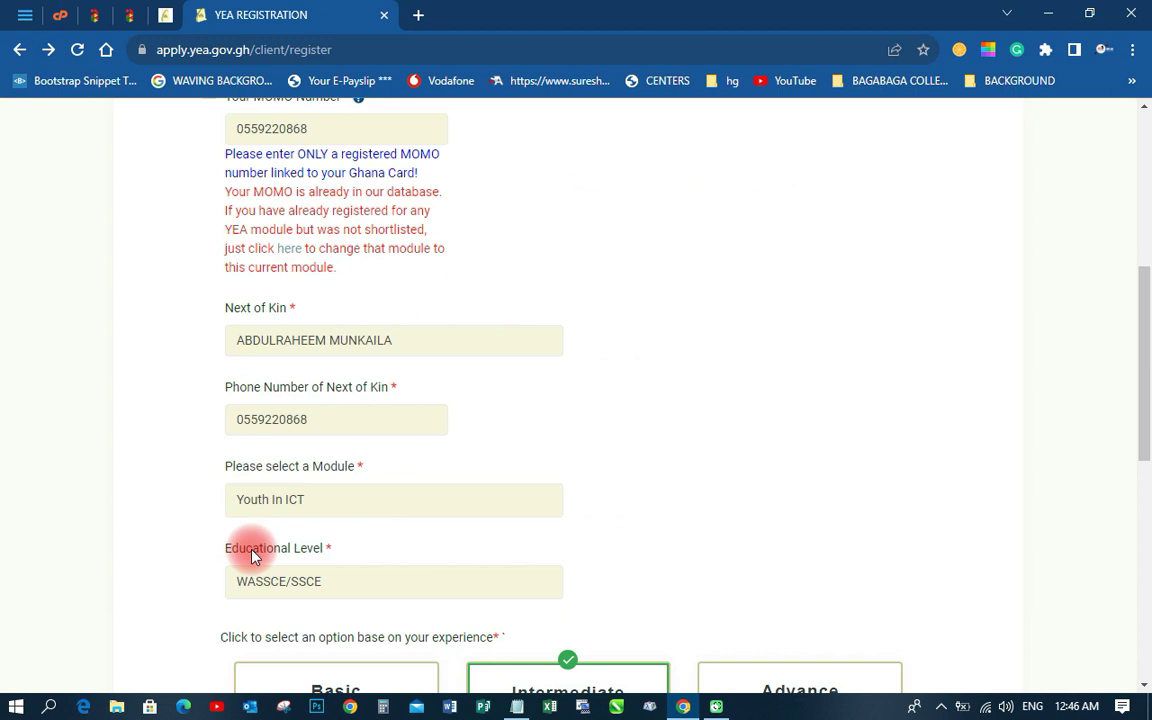
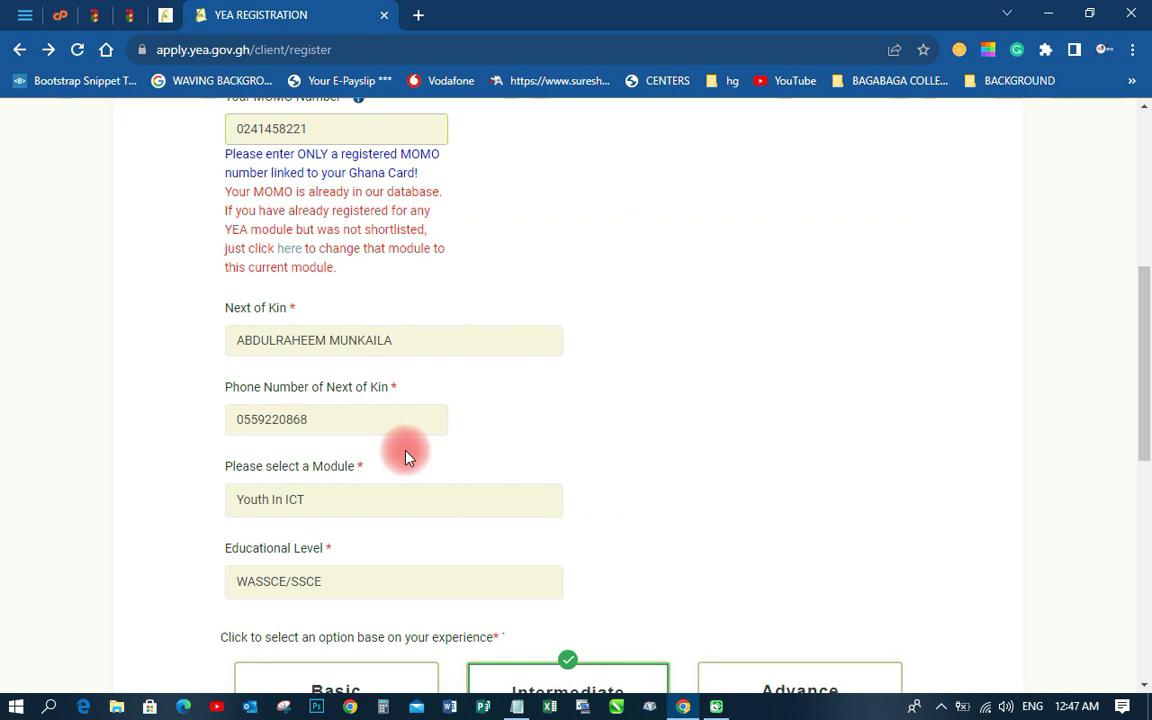
Step: Enter a new MOMO number, different from the next-of-kin number, in Your MOMO Number
{"action": "scroll", "coordinate": [405, 457], "scroll_direction": "down", "scroll_amount": 7}
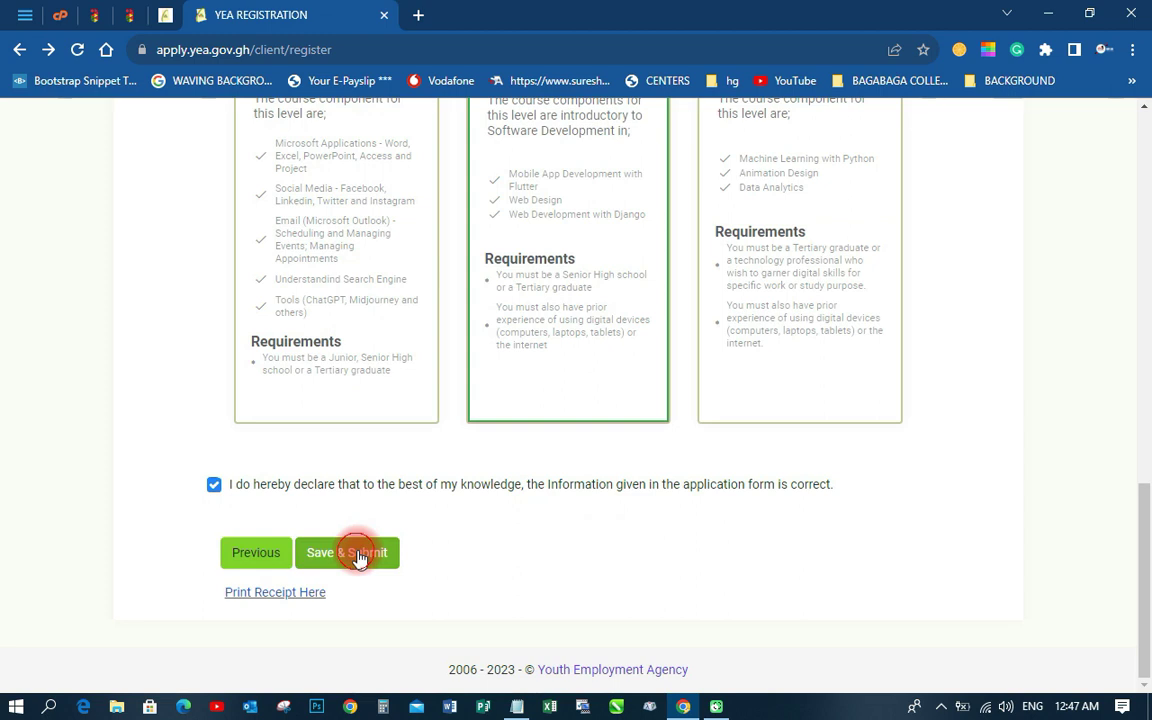
Step: Save & Submit the completed registration form to get the new registration code
{"action": "left_click", "coordinate": [359, 556]}
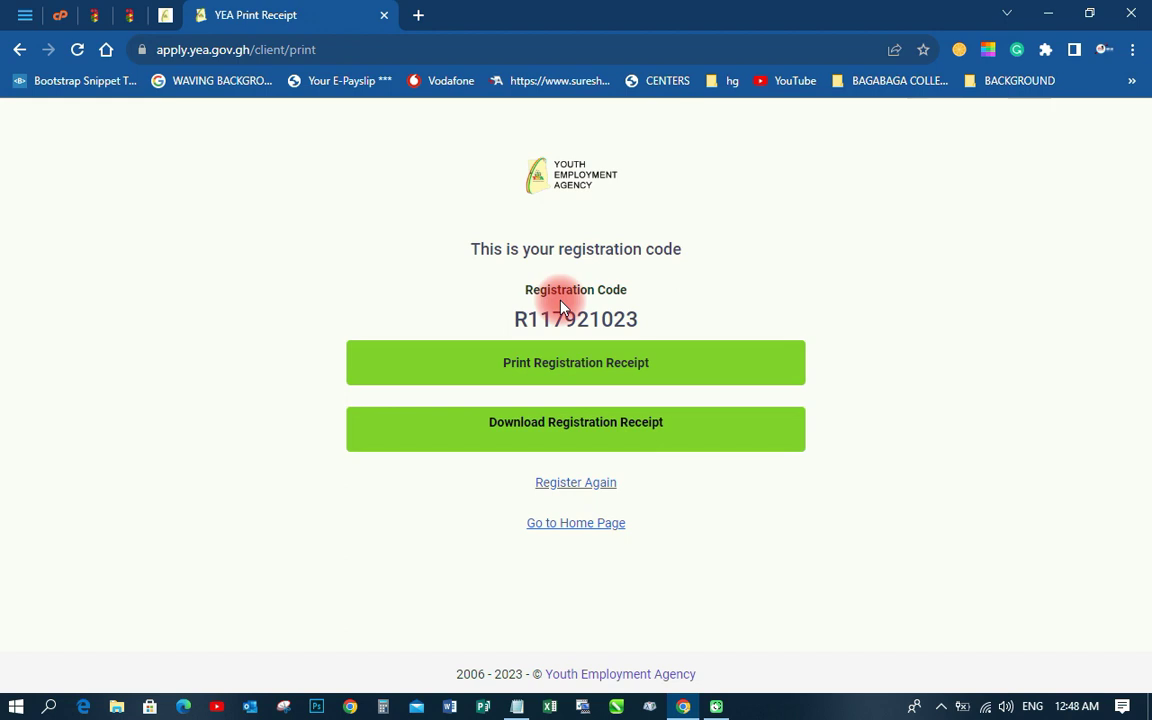
Step: Highlight the registration code and open the printable Registration Details receipt
{"action": "left_click_drag", "start_coordinate": [577, 319], "coordinate": [503, 318]}
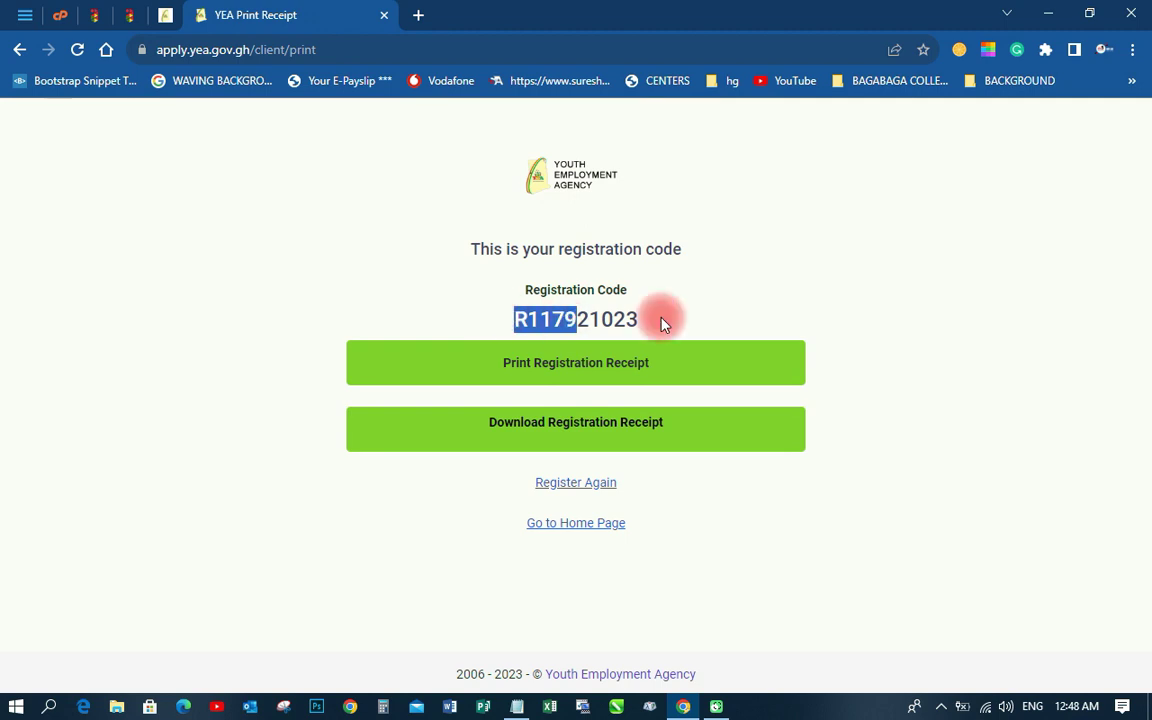
{"action": "left_click", "coordinate": [643, 370]}
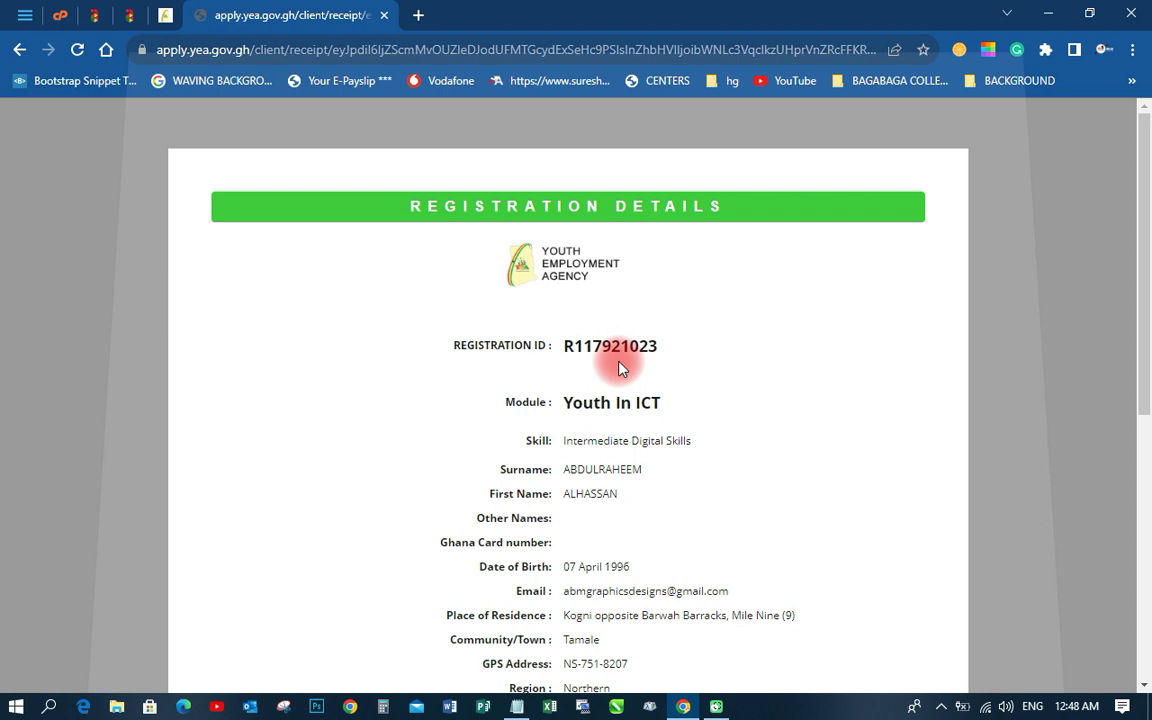
Step: Bring up the print preview of the receipt with Save as PDF as destination
{"action": "key", "text": "ctrl+p"}
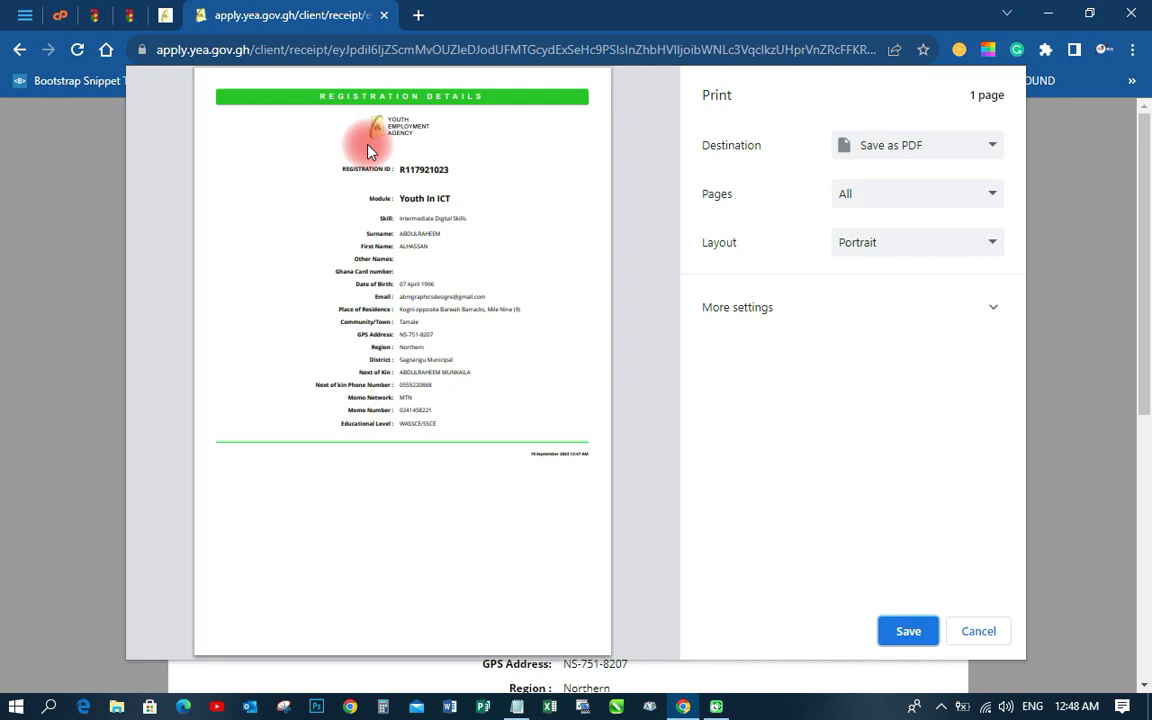
Step: Save the receipt as a PDF file on the Desktop
{"action": "left_click", "coordinate": [904, 631]}
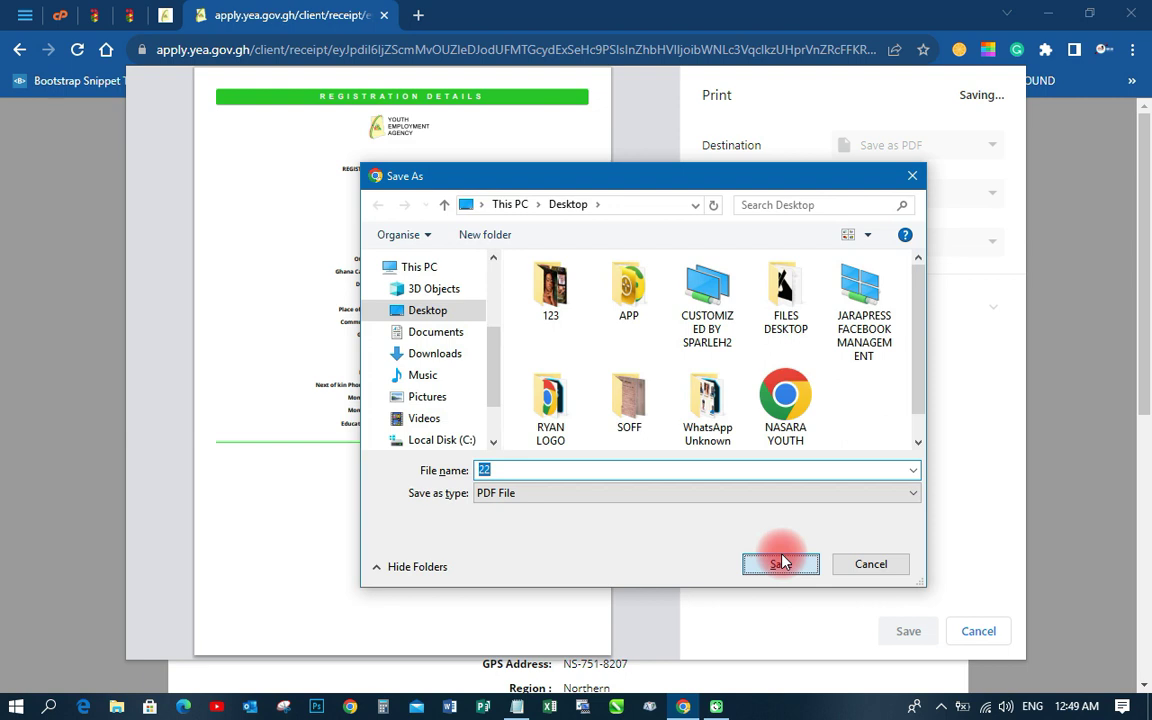
{"action": "left_click", "coordinate": [782, 563]}
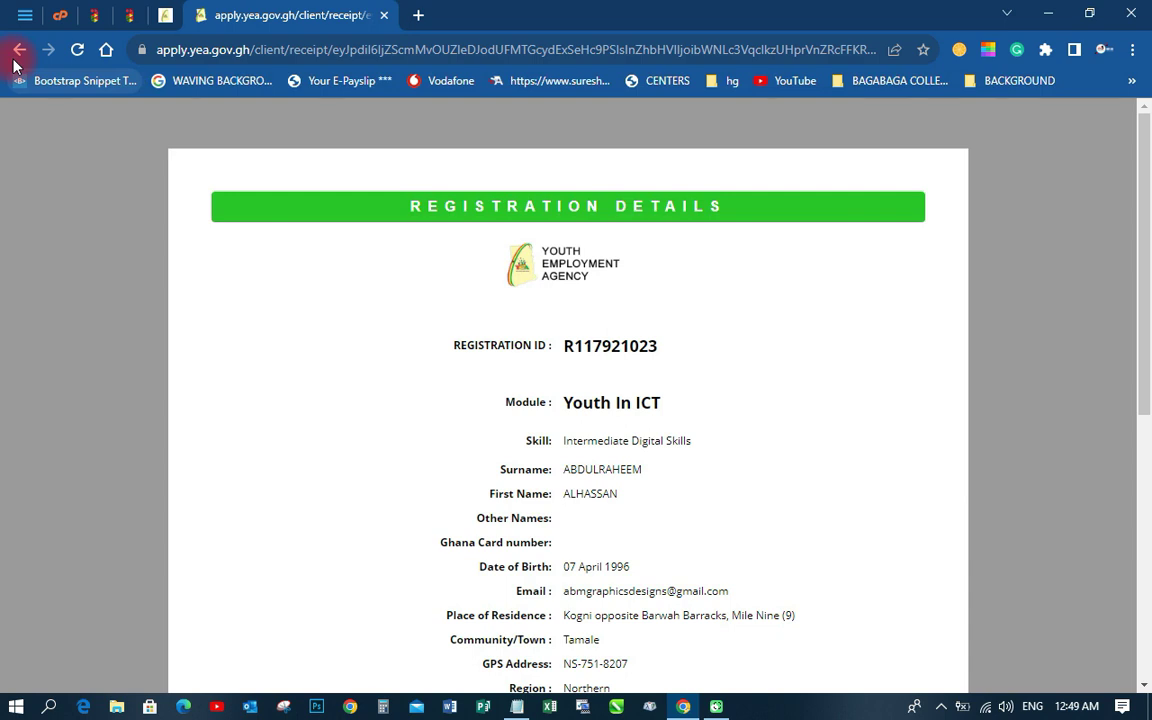
Step: Return to the registration code page and reopen the Print Registration Receipt
{"action": "left_click", "coordinate": [18, 50]}
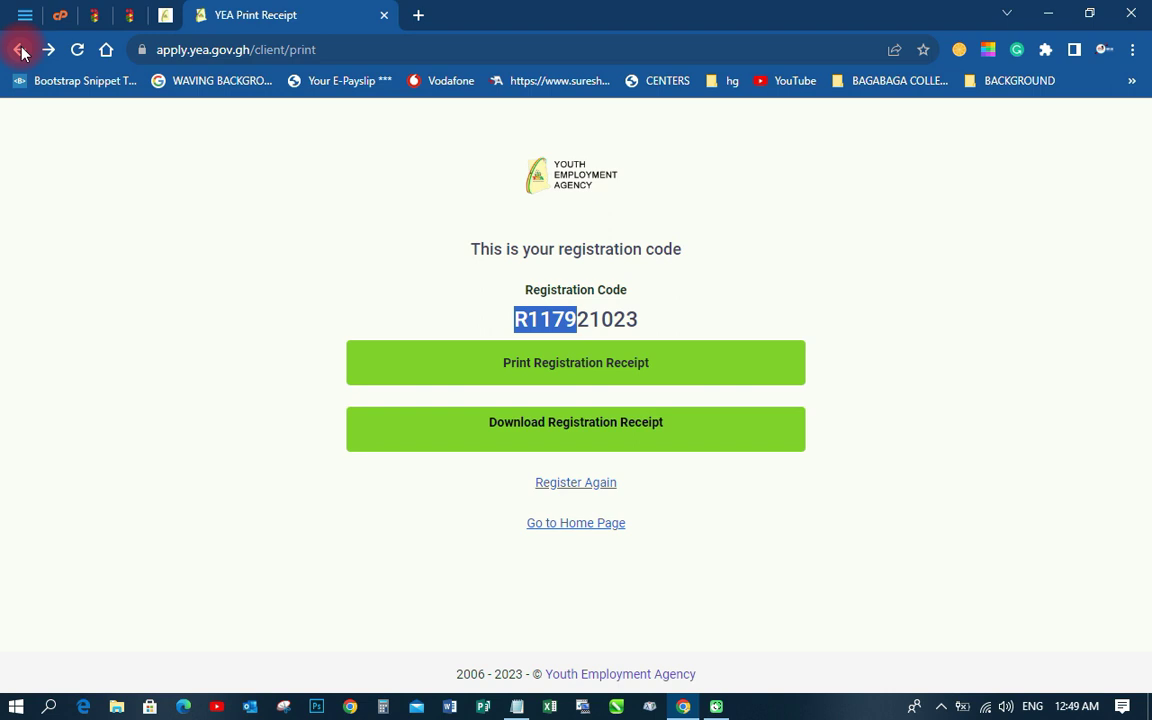
{"action": "left_click", "coordinate": [703, 388]}
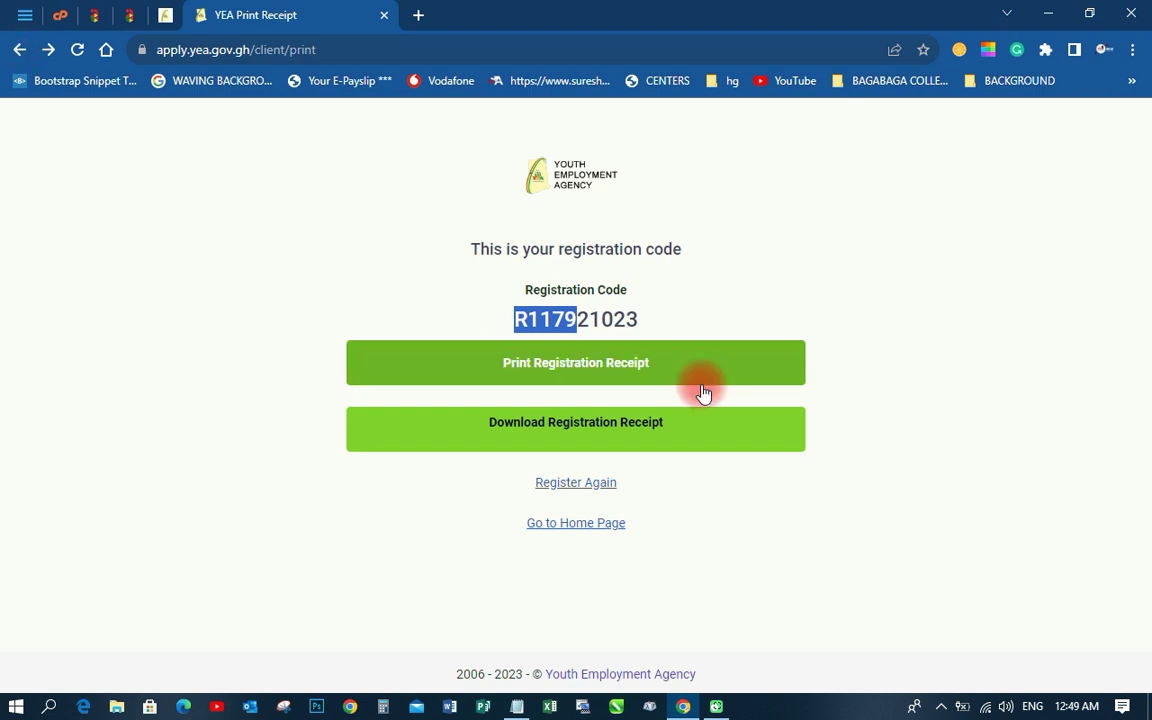